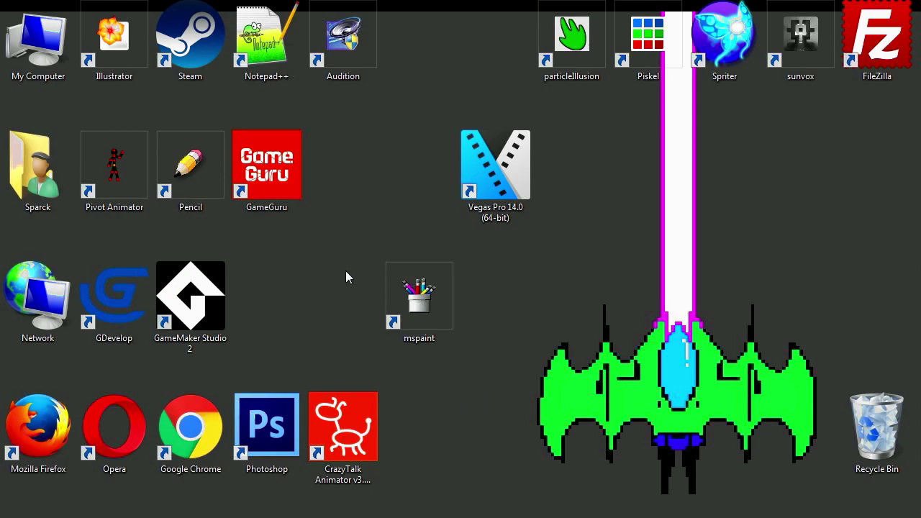
Step: Move the GameGuru desktop shortcut beside the Vegas Pro one and launch GameGuru
drag(266, 165, 419, 166)
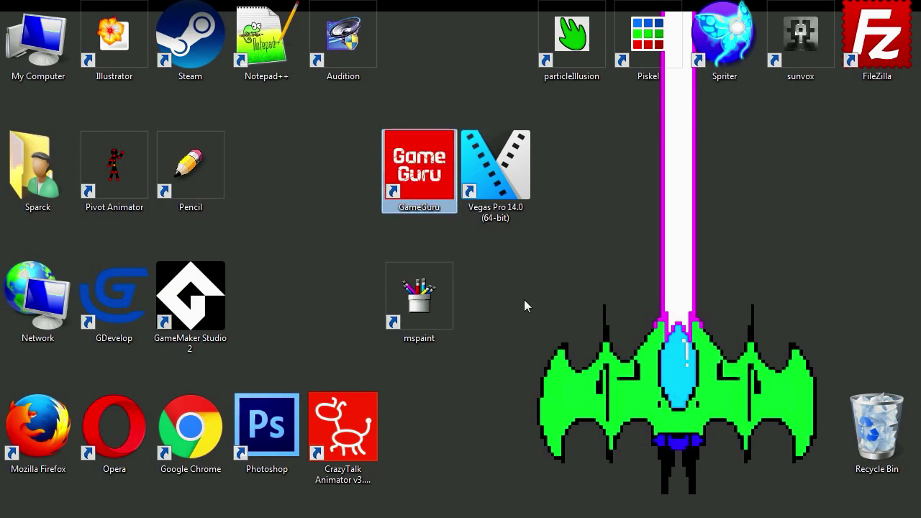
click(524, 300)
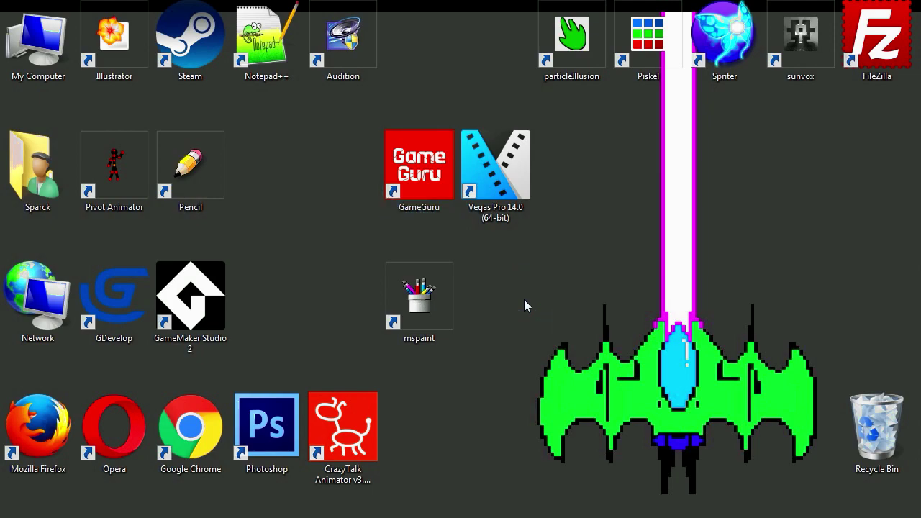
double_click(435, 184)
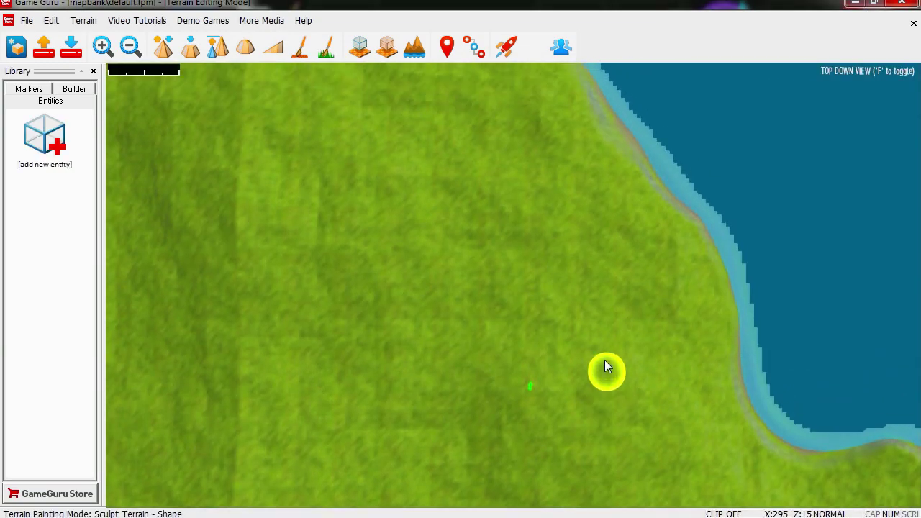
Step: Switch to the free flight view and fly down over the terrain to look at the area around the green start marker
key(g)
mouse_move(493, 459)
right_down()
mouse_move(452, 329)
mouse_move(486, 220)
right_up()
key(w)
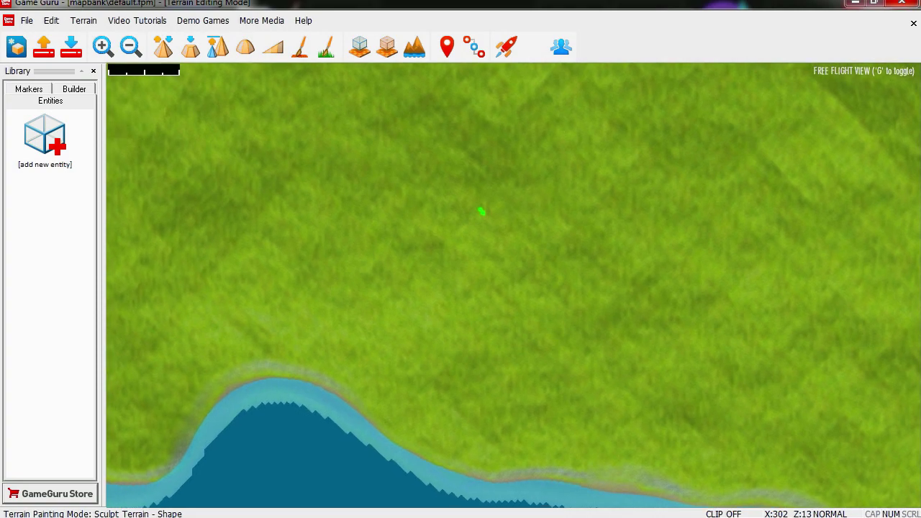
key(w)
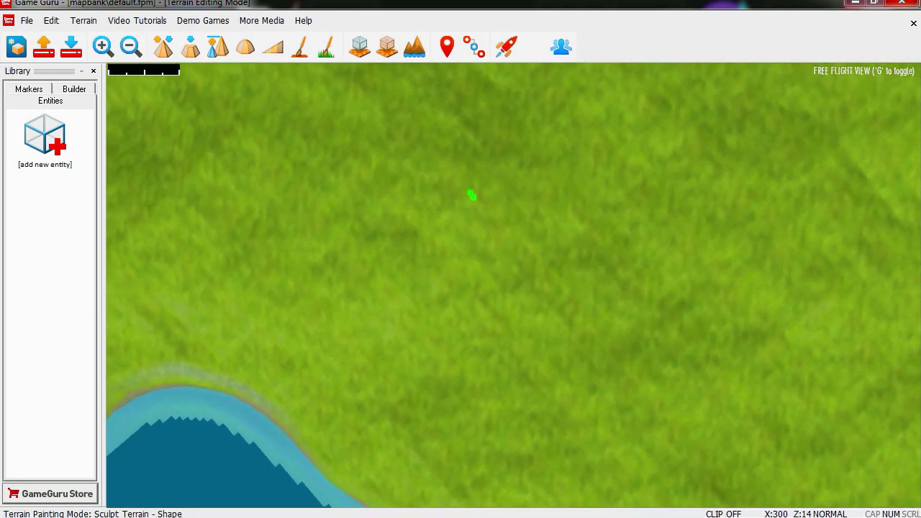
key(w)
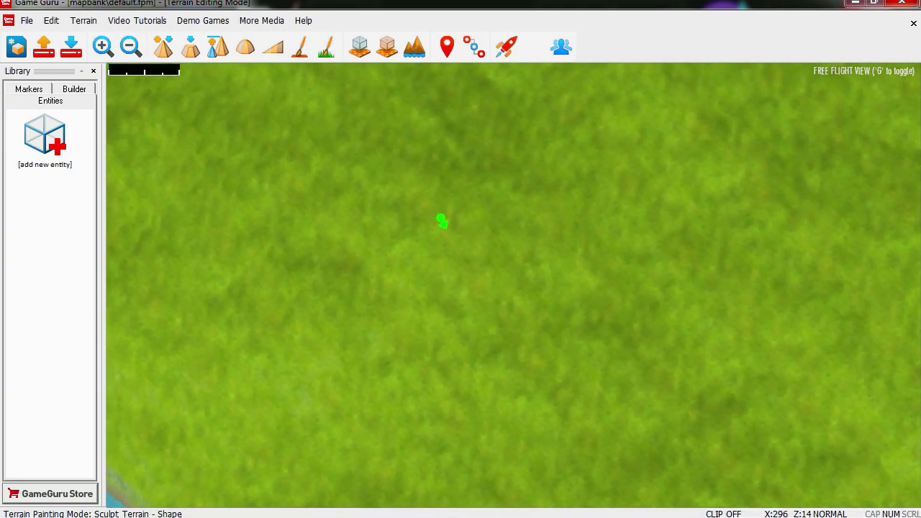
mouse_move(473, 185)
right_down()
mouse_move(529, 294)
mouse_move(636, 315)
mouse_move(638, 344)
mouse_move(536, 308)
mouse_move(580, 266)
mouse_move(418, 182)
mouse_move(530, 224)
mouse_move(541, 153)
mouse_move(516, 399)
mouse_move(558, 324)
mouse_move(878, 360)
right_up()
key(w)
mouse_move(514, 285)
right_down()
mouse_move(777, 272)
mouse_move(605, 270)
mouse_move(497, 284)
mouse_move(512, 306)
mouse_move(540, 297)
mouse_move(565, 270)
mouse_move(535, 296)
right_up()
click(588, 331)
right_drag(588, 332, 633, 371)
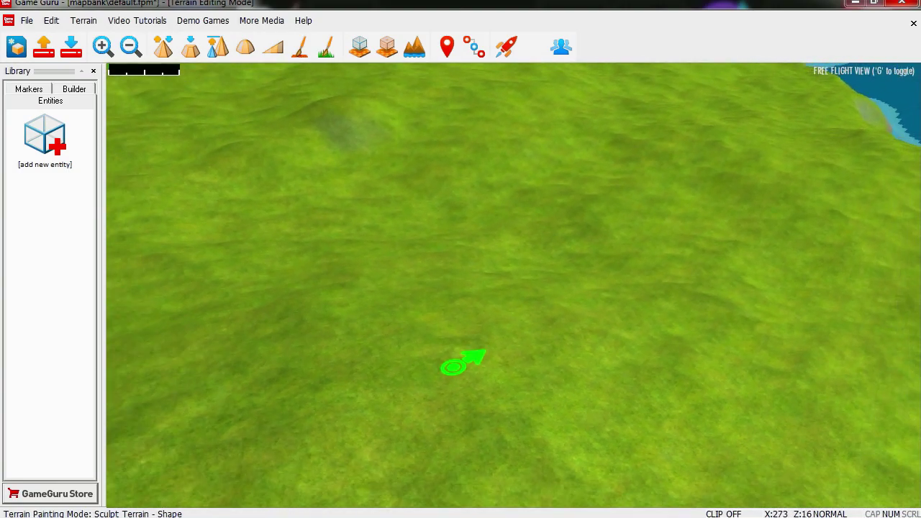
Step: Browse the Characters category of the entity library and leave without adding an entity
click(57, 146)
click(61, 149)
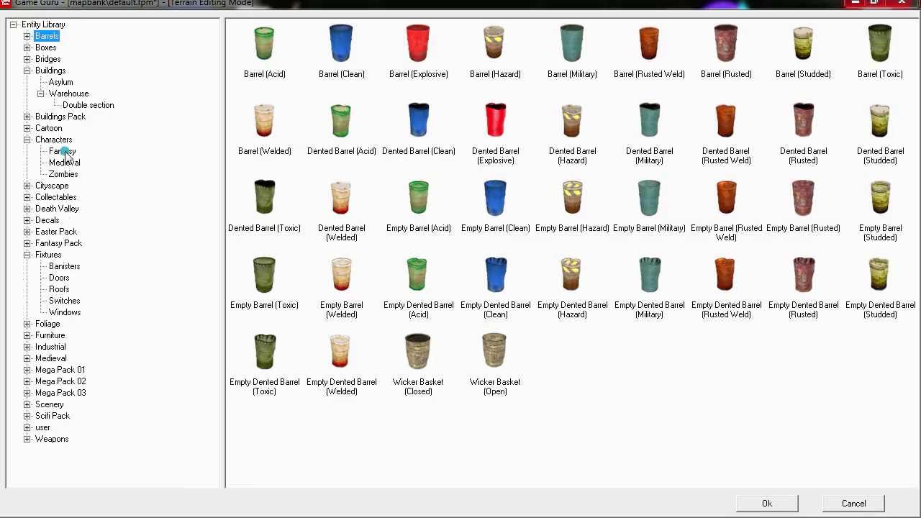
click(63, 151)
click(57, 140)
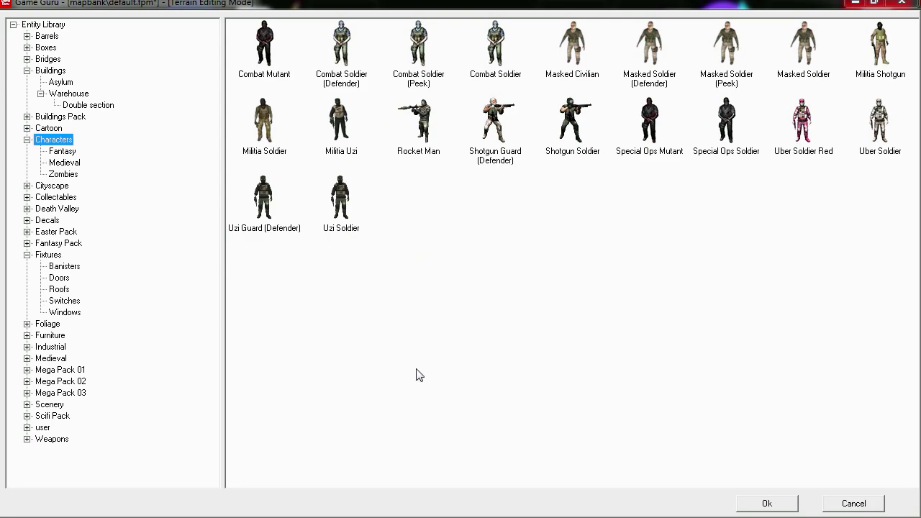
click(854, 504)
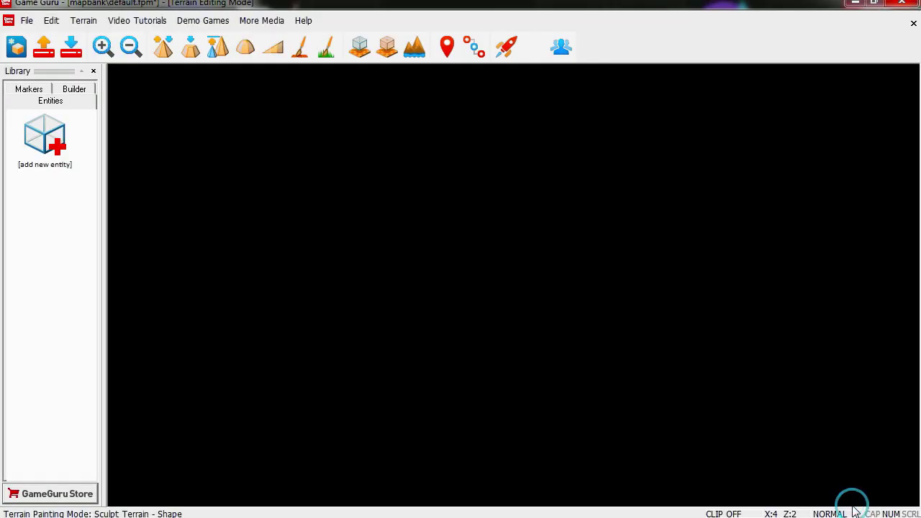
Step: Open the Character Creator and set the character view angle to 212 and the view height to 6
click(27, 20)
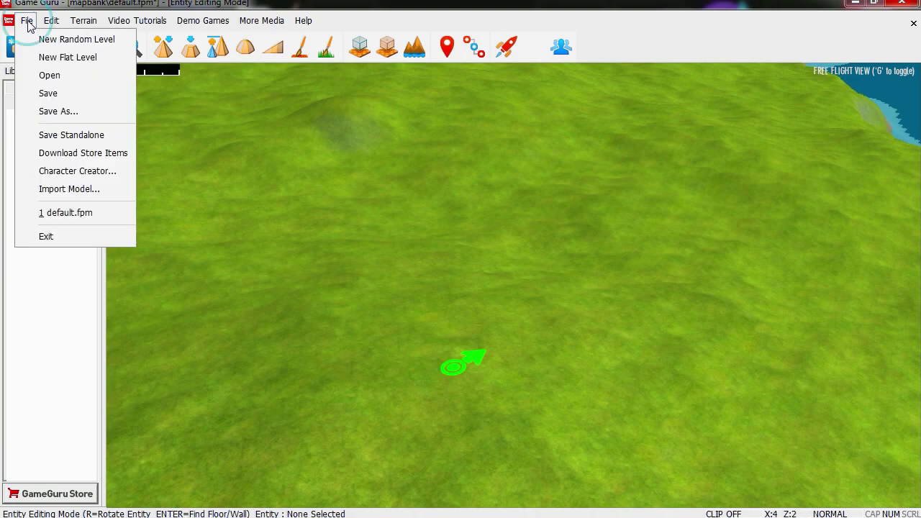
click(105, 172)
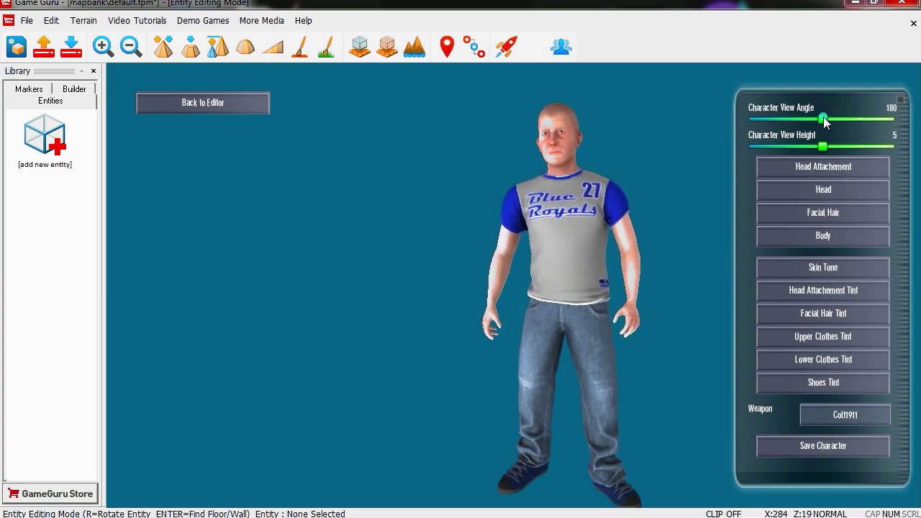
mouse_move(823, 118)
mouse_down()
mouse_move(855, 118)
mouse_move(790, 120)
mouse_move(842, 122)
mouse_move(823, 121)
mouse_up()
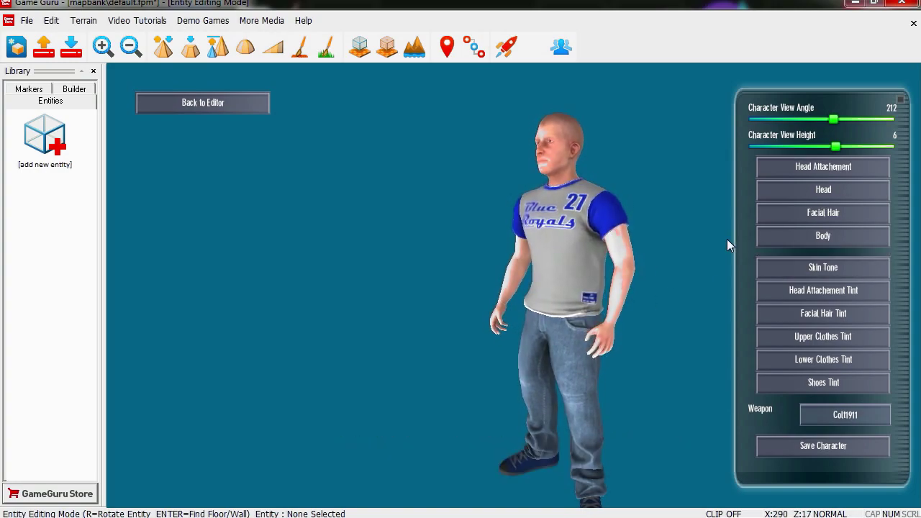
Step: Try the horned skull helmet as head attachment and remove it from the character again
click(841, 165)
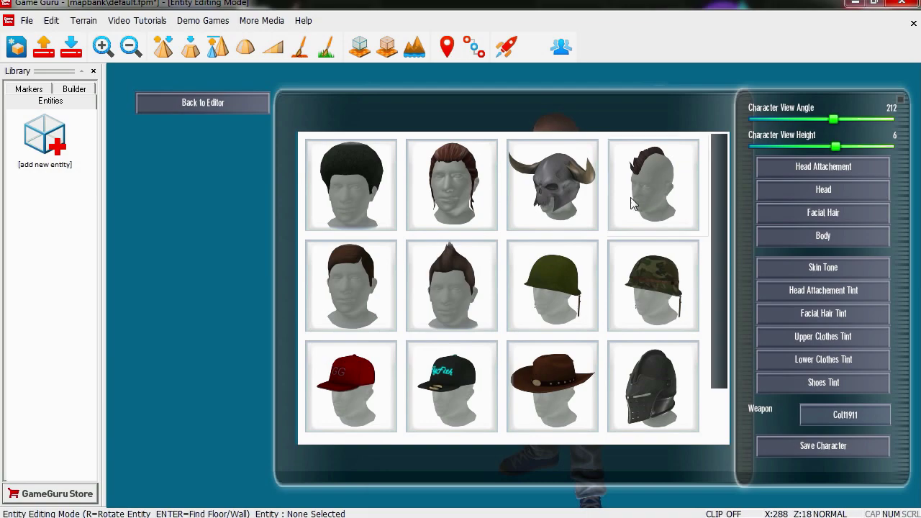
click(566, 189)
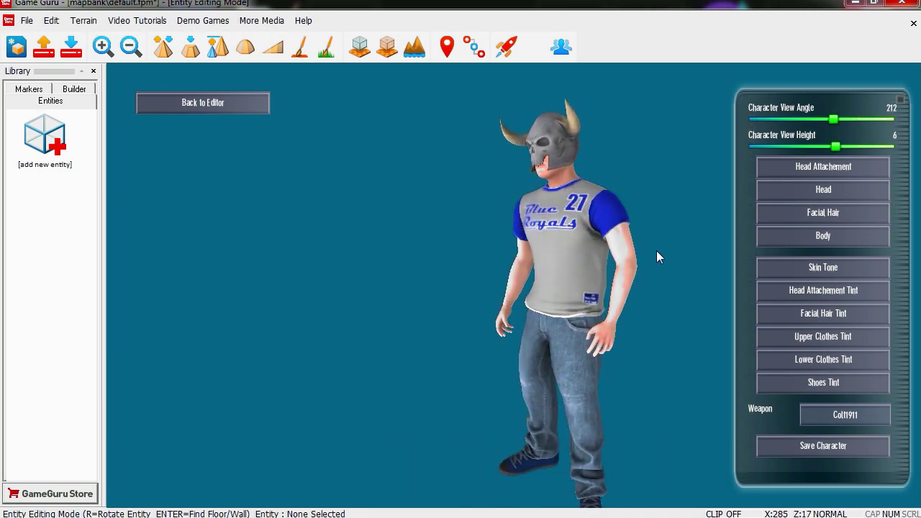
click(839, 170)
drag(720, 245, 722, 202)
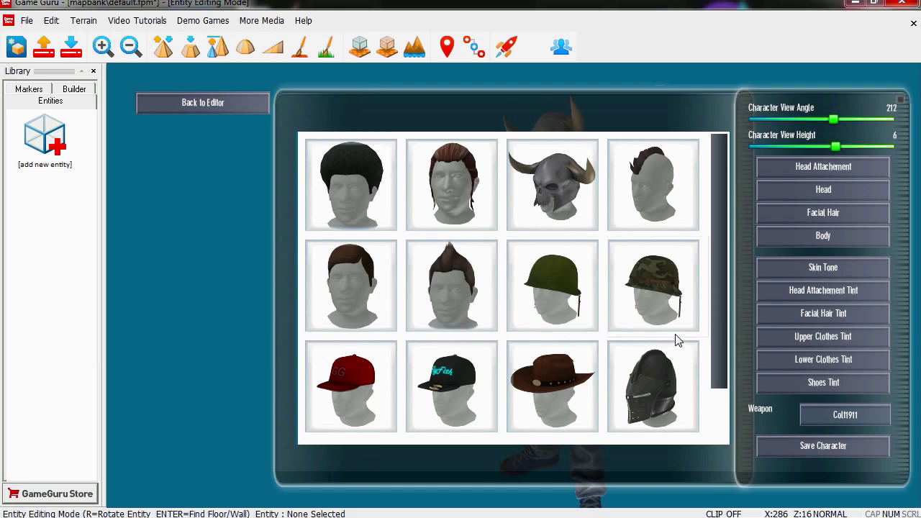
drag(717, 269, 713, 304)
click(448, 387)
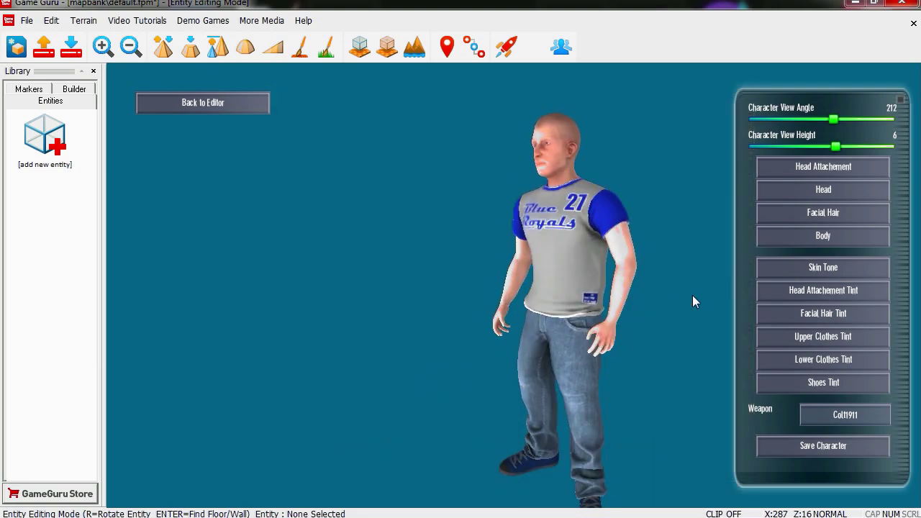
Step: Try the older, wrinkled bald male head on the character
click(824, 195)
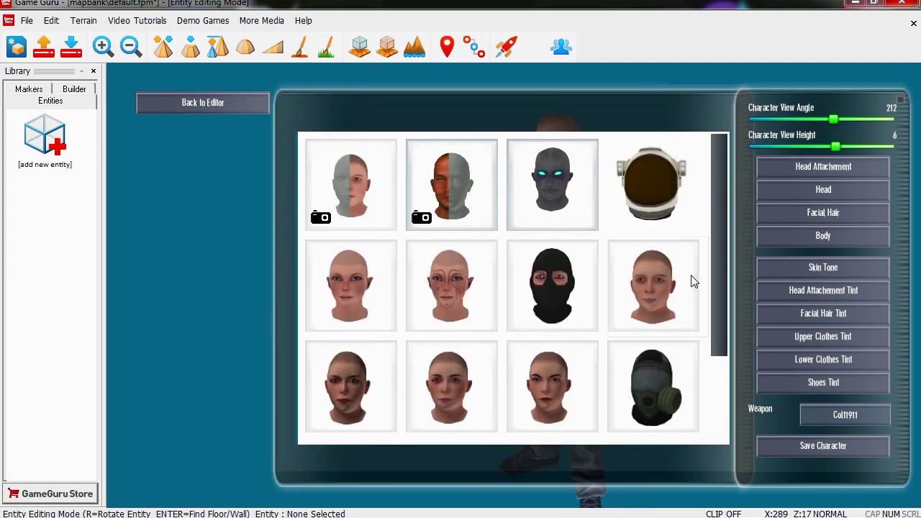
drag(720, 240, 719, 317)
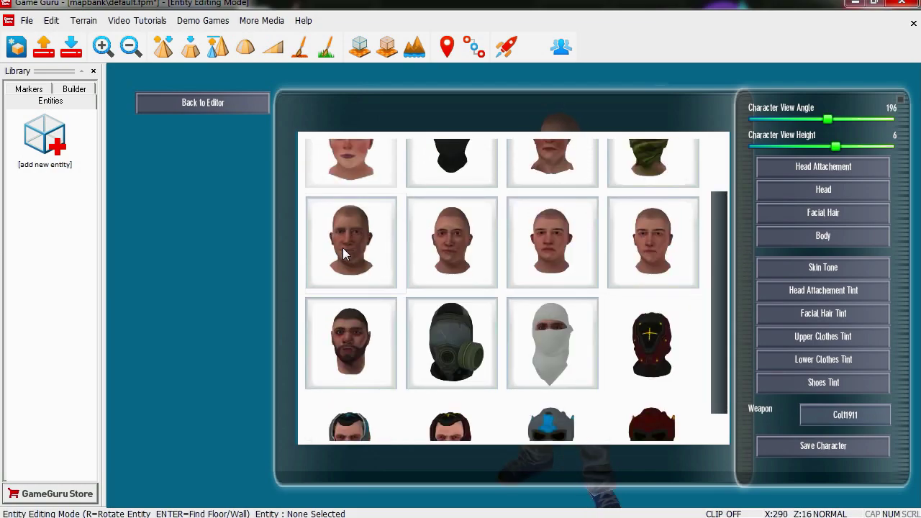
click(344, 254)
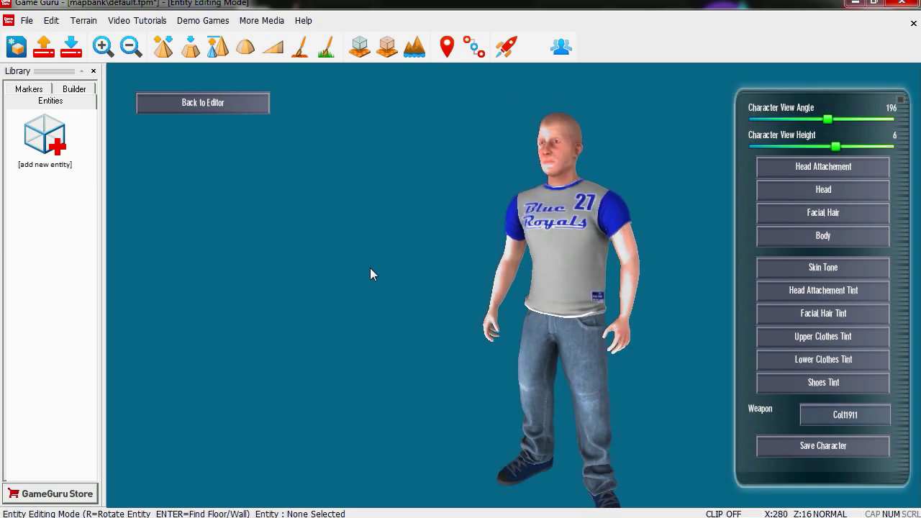
Step: Change the character's head to a younger, clean-shaven male with a shaved scalp
click(823, 190)
drag(713, 288, 730, 338)
click(677, 265)
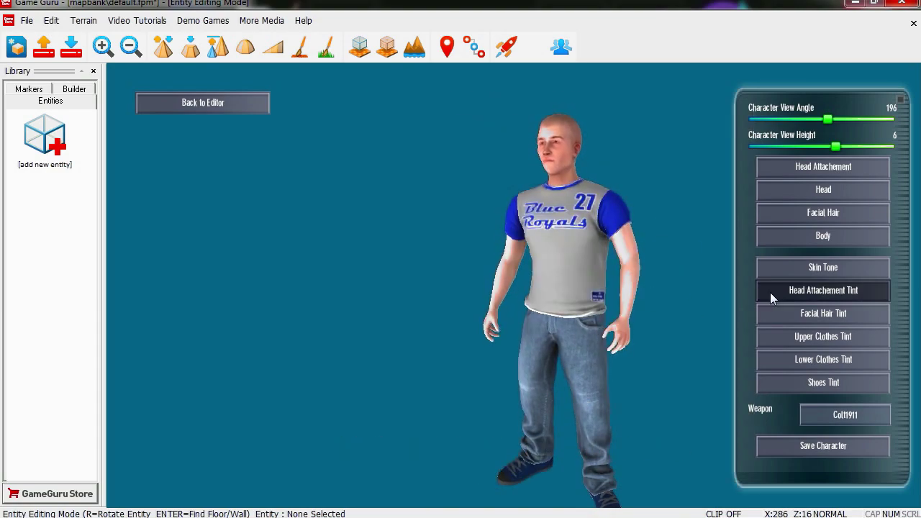
Step: Give the character the plain moustache as facial hair and turn the view angle to 212
click(829, 215)
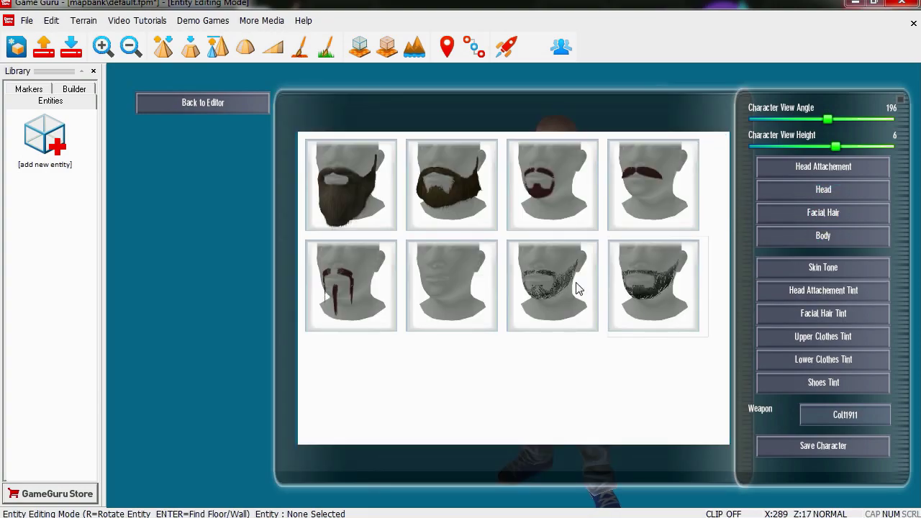
click(465, 193)
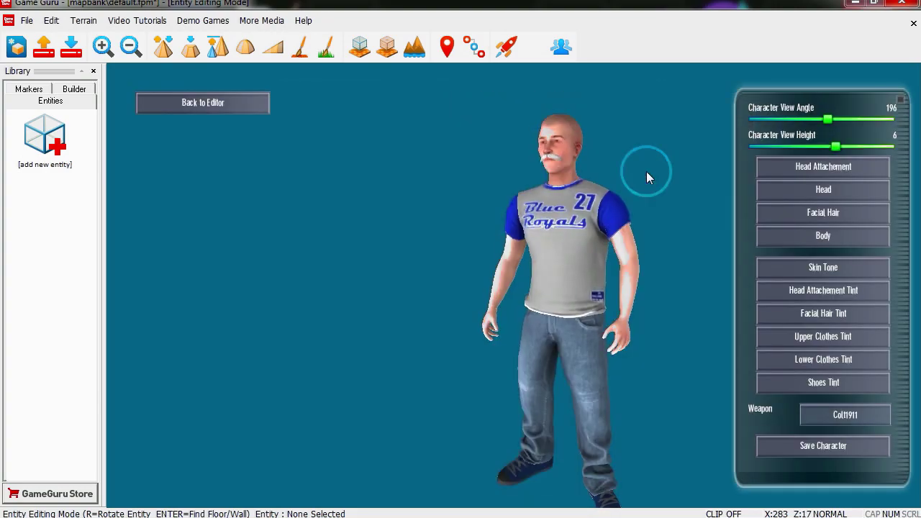
click(821, 190)
click(632, 86)
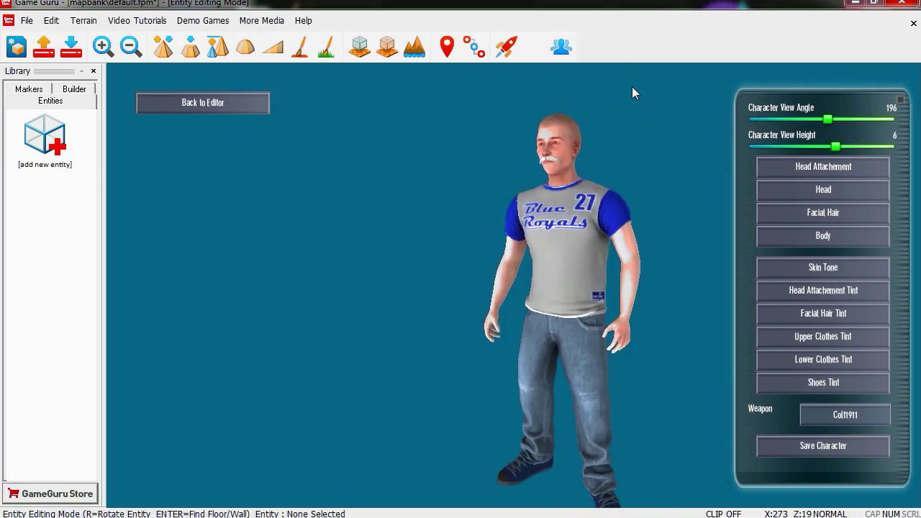
mouse_move(827, 118)
mouse_down()
mouse_move(856, 120)
mouse_move(814, 121)
mouse_move(838, 120)
mouse_up()
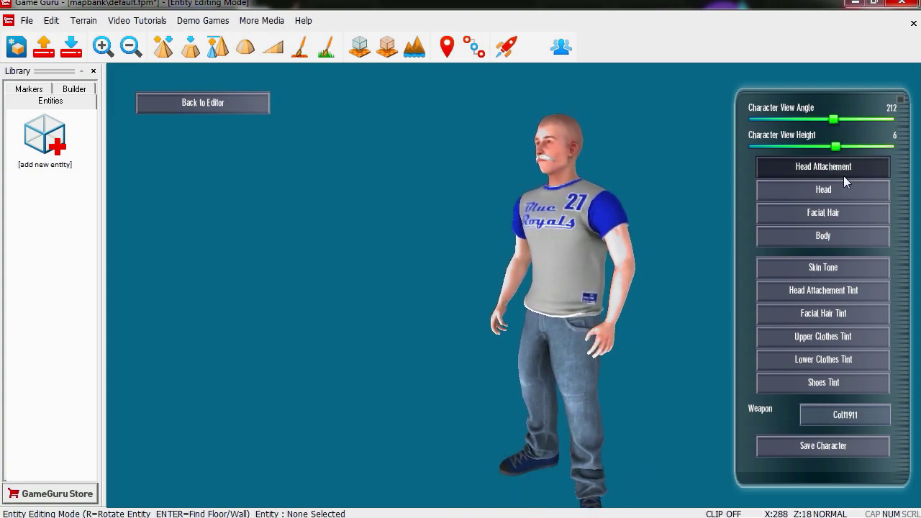
Step: Add the long swept-back hair as head attachment and turn the character view angle to 194
click(839, 216)
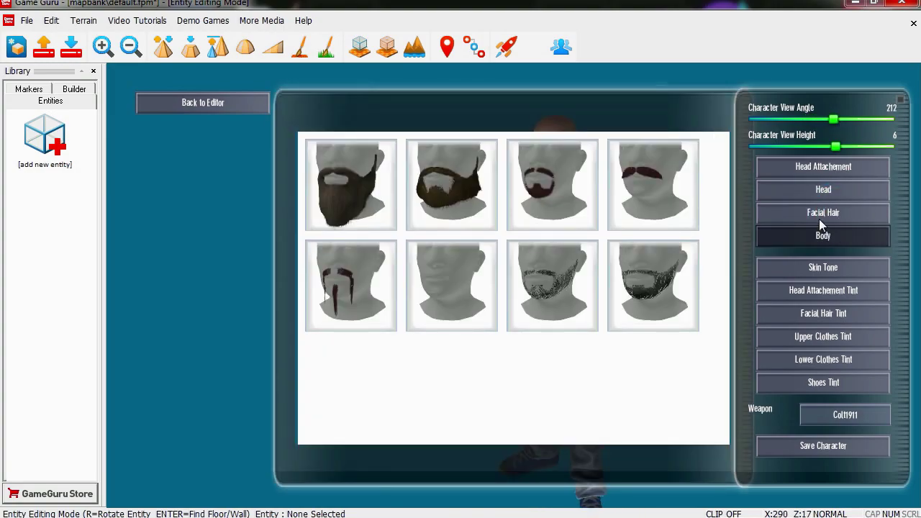
click(837, 192)
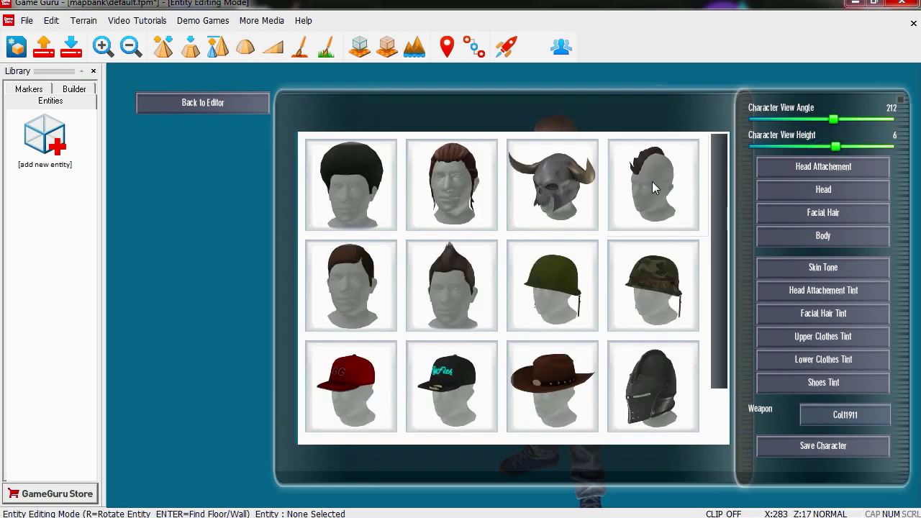
drag(717, 242, 717, 246)
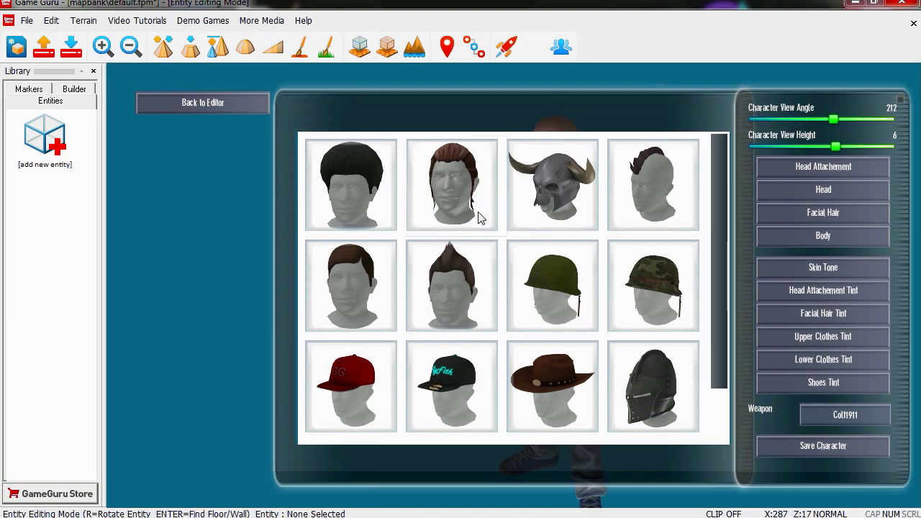
click(462, 187)
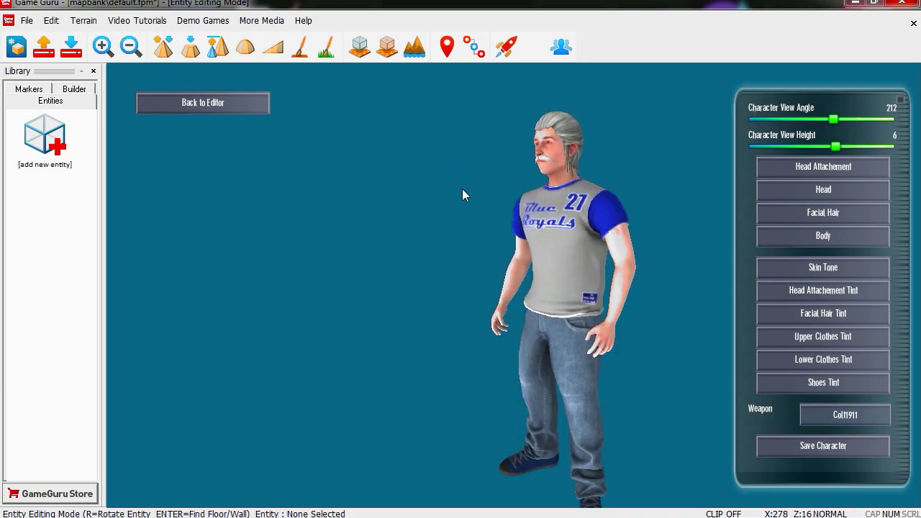
mouse_move(835, 119)
mouse_down()
mouse_move(770, 120)
mouse_move(827, 126)
mouse_up()
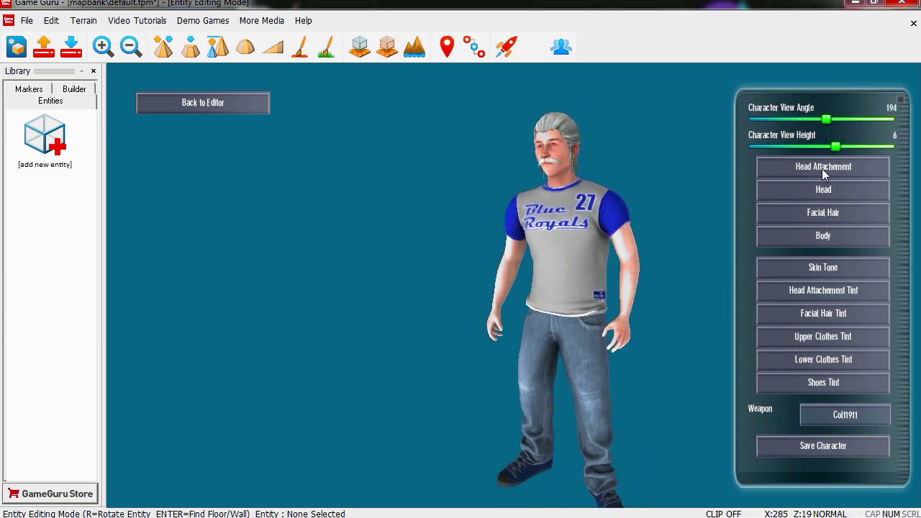
Step: Change the character's body to the dark T-shirt with the yellow radiation symbol and dark trousers
click(831, 237)
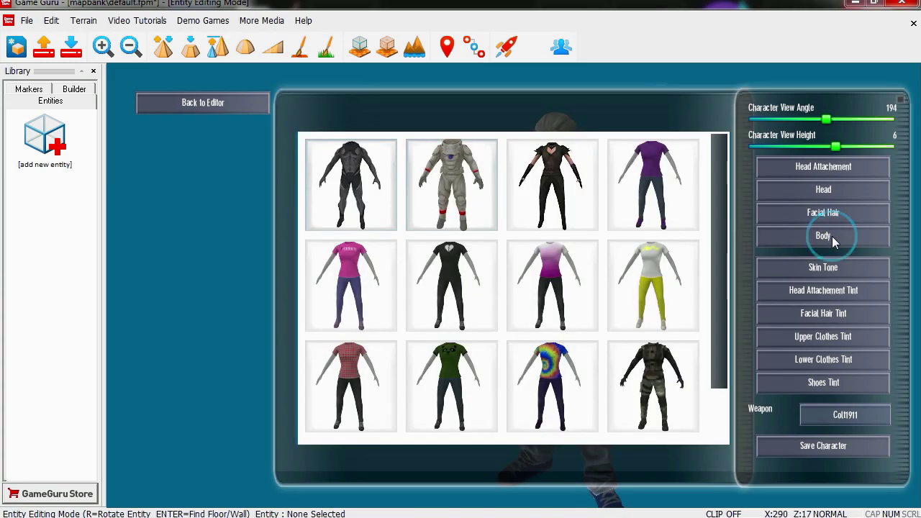
scroll(719, 309, down, 3)
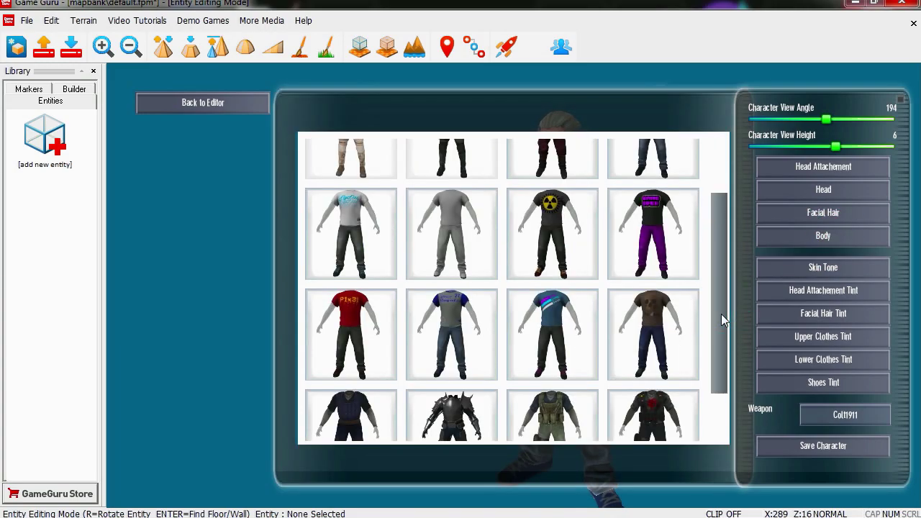
click(558, 231)
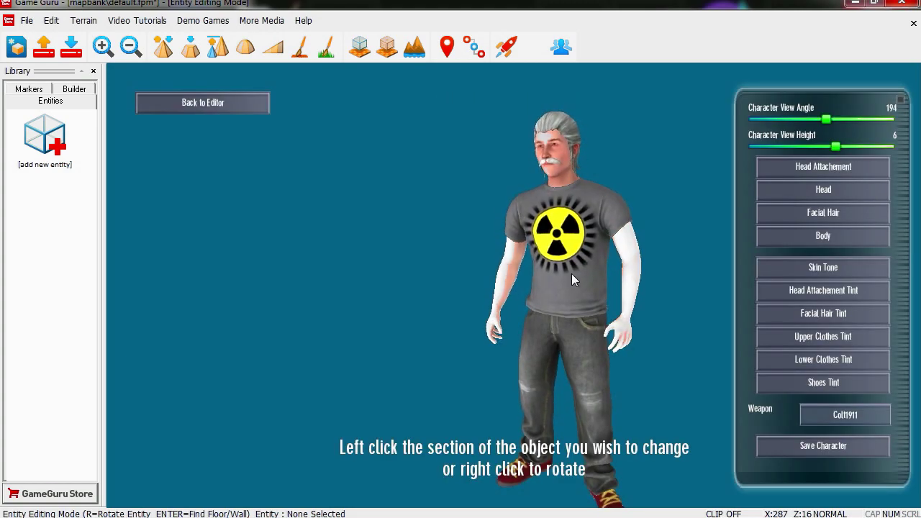
Step: Try a dark tan skin tone on the character and settle on a lighter orange-tan one
click(832, 269)
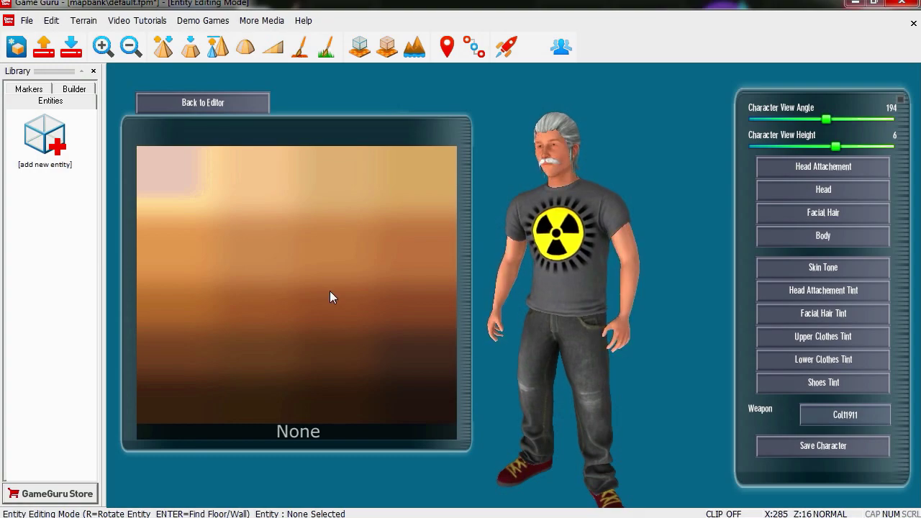
click(368, 333)
click(838, 271)
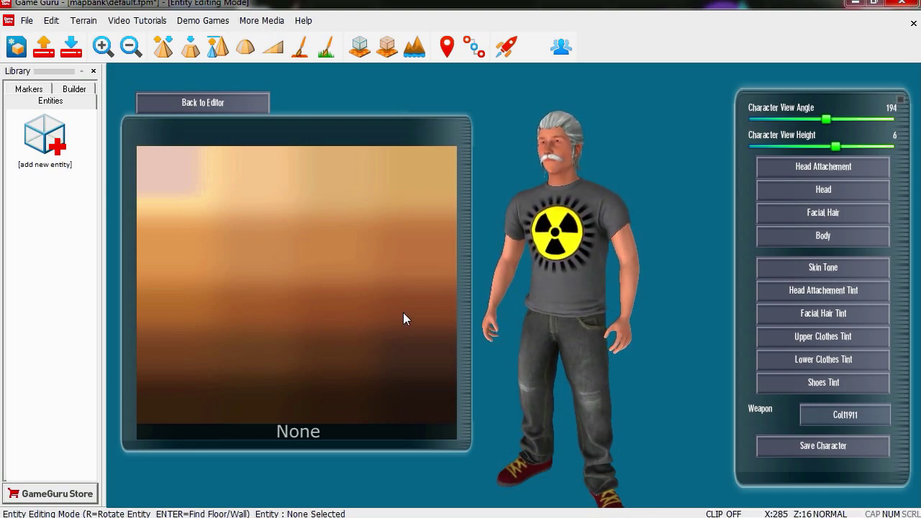
click(399, 244)
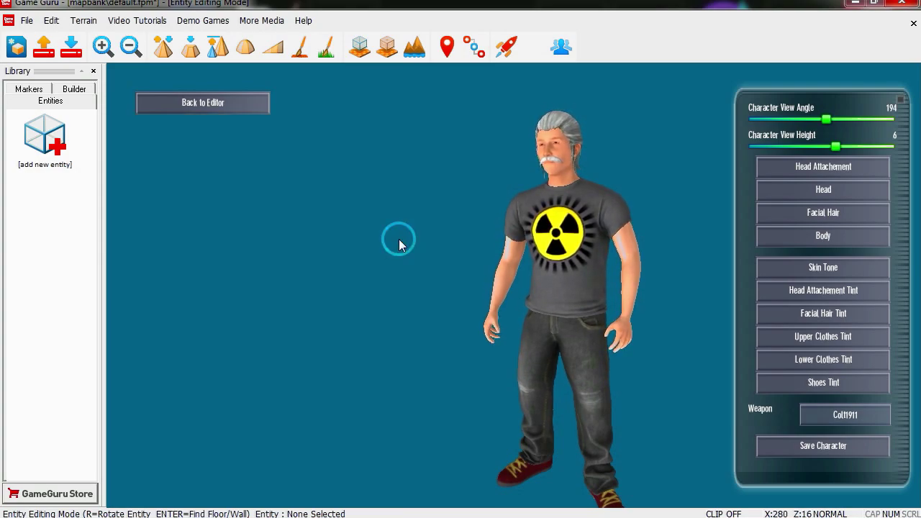
Step: Tint the character's swept-back hair, trying pink first and finishing with bright red
click(834, 298)
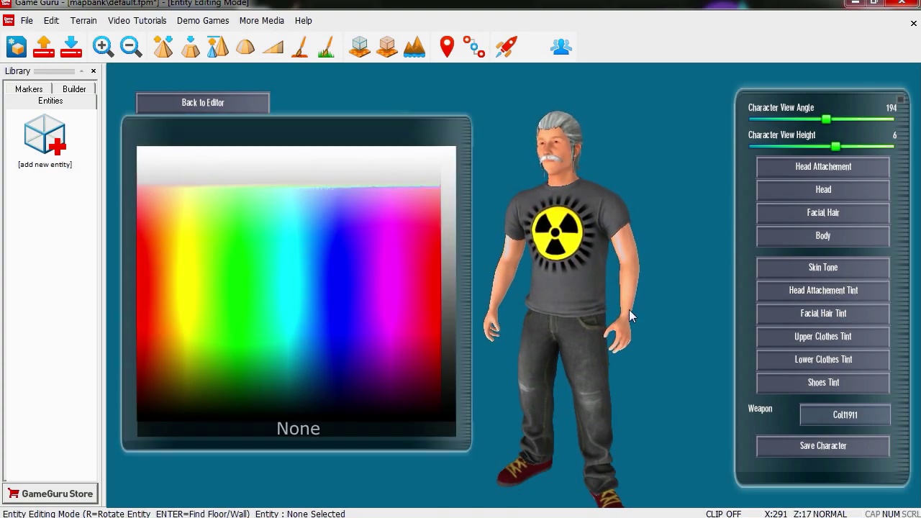
click(429, 300)
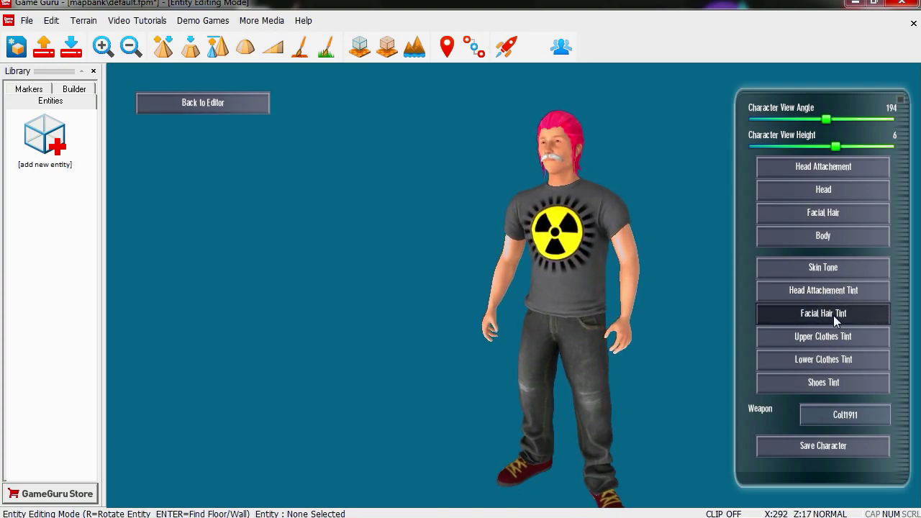
click(819, 291)
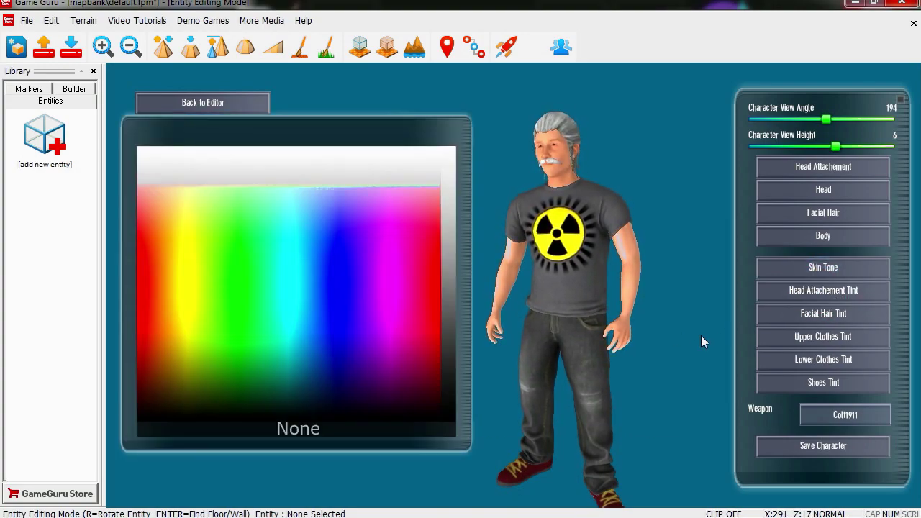
click(430, 279)
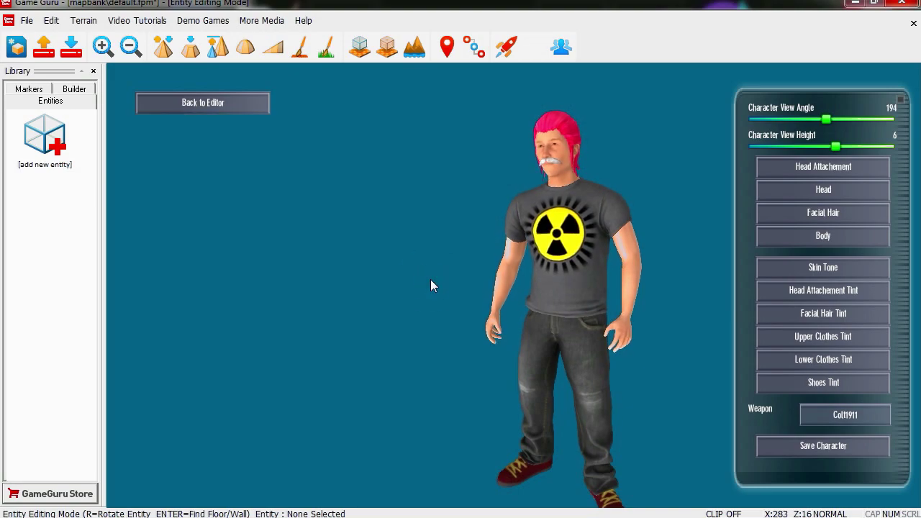
click(821, 292)
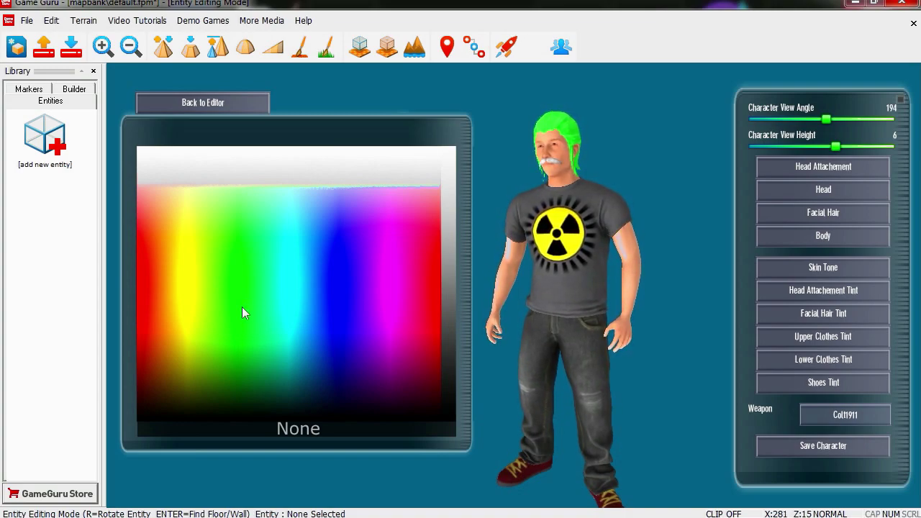
click(435, 325)
Step: Tint the character's moustache magenta and the radiation-symbol T-shirt bright green
click(835, 315)
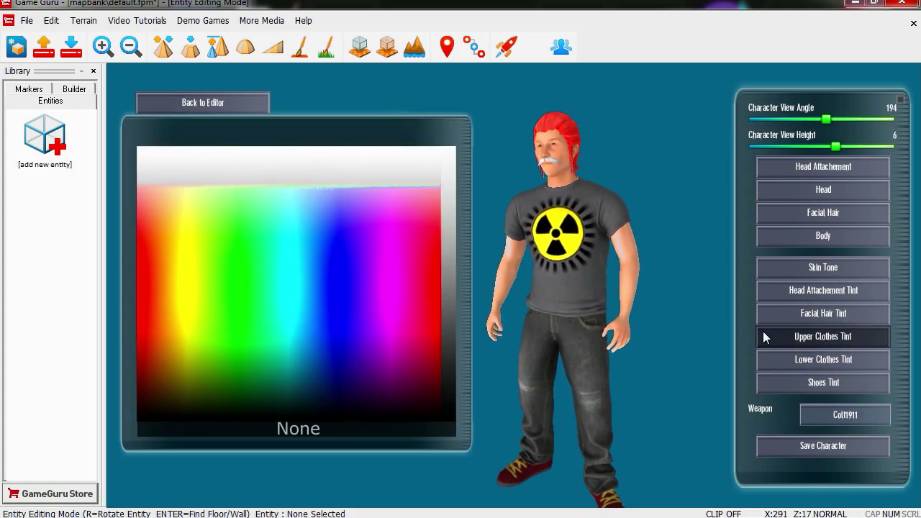
click(385, 315)
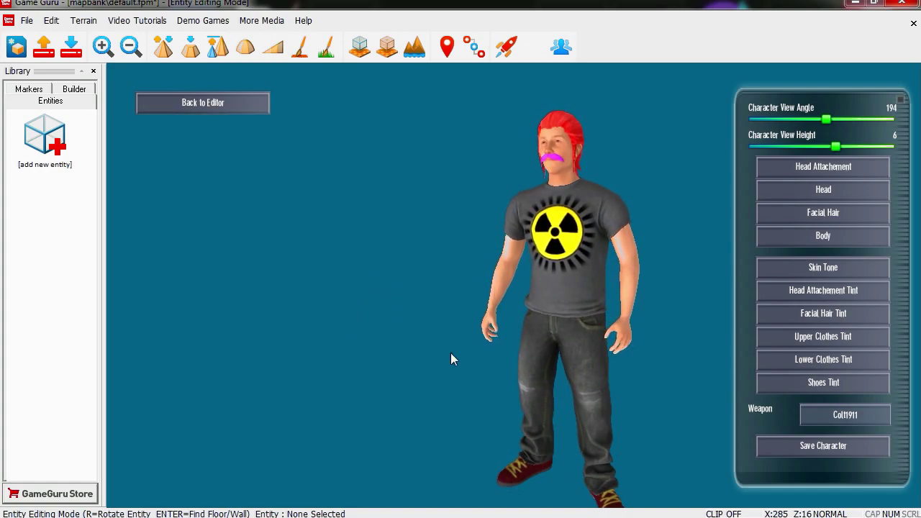
click(842, 340)
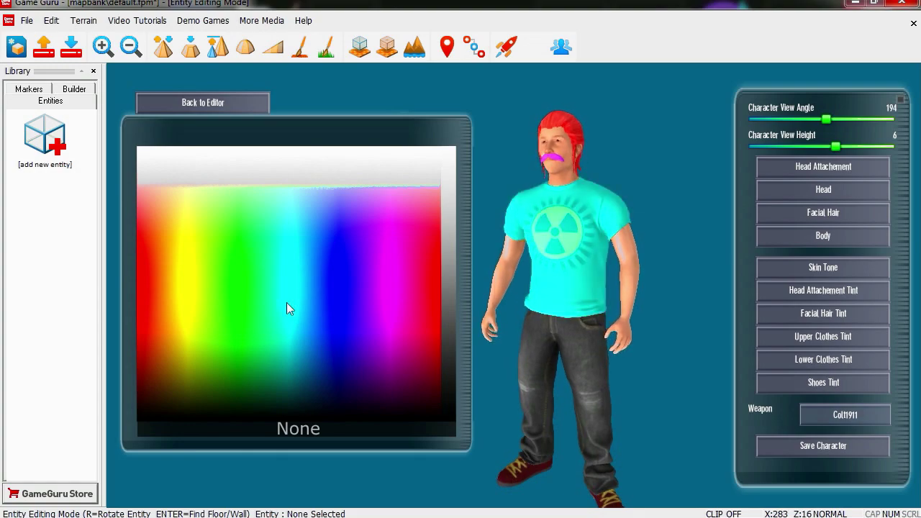
click(228, 274)
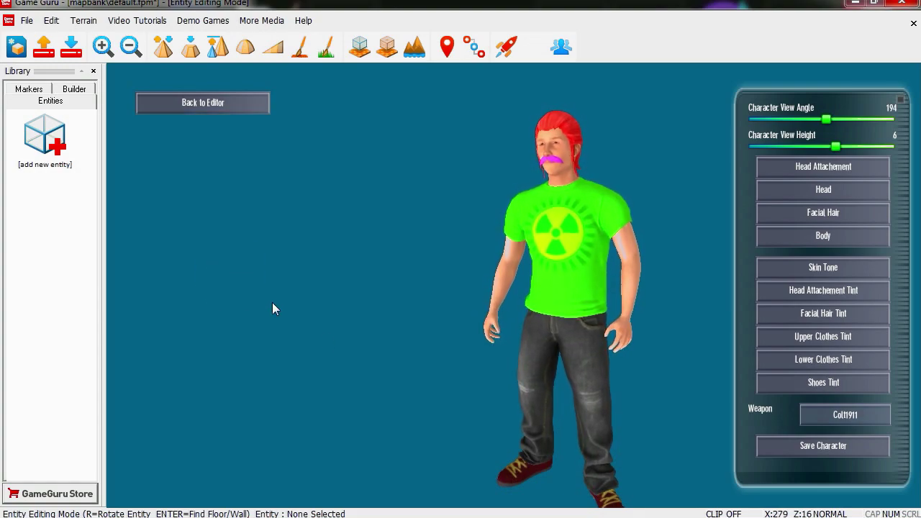
Step: Tint the character's trousers purple and the shoes dark purple
click(835, 364)
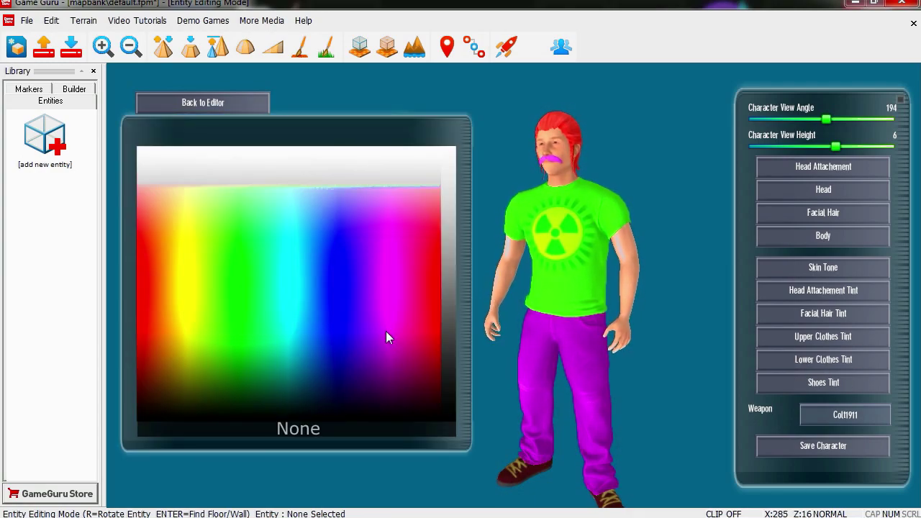
click(385, 336)
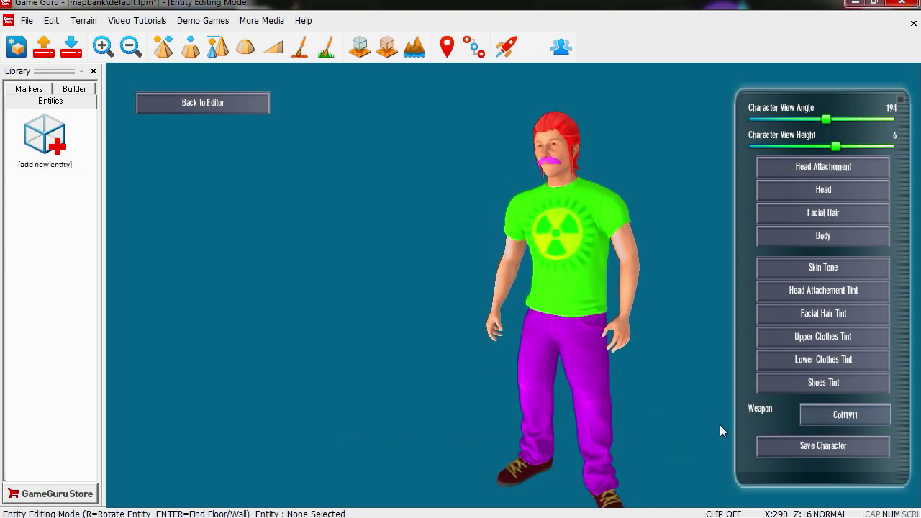
click(837, 387)
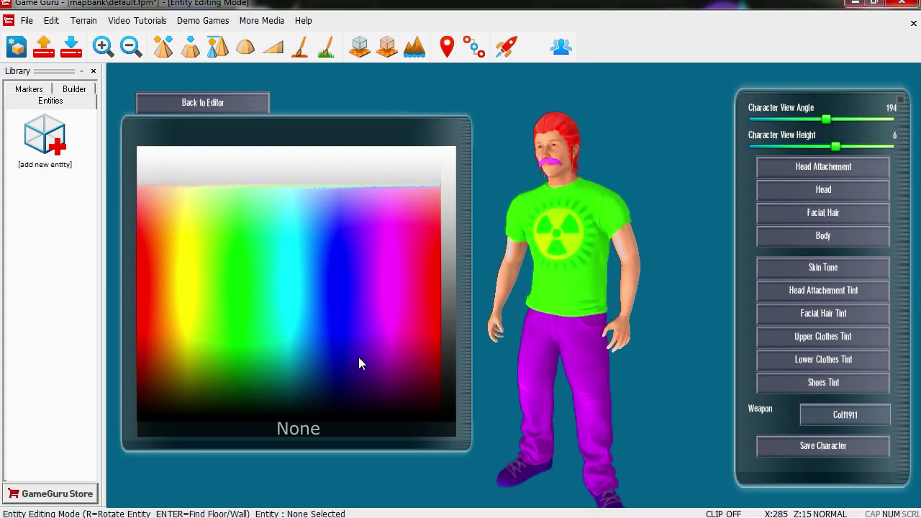
click(384, 386)
Step: Turn the character view angle to 187 and choose colt1911 as the character's weapon
mouse_move(826, 119)
mouse_down()
mouse_move(821, 126)
mouse_move(901, 140)
mouse_move(820, 131)
mouse_move(839, 127)
mouse_move(828, 126)
mouse_up()
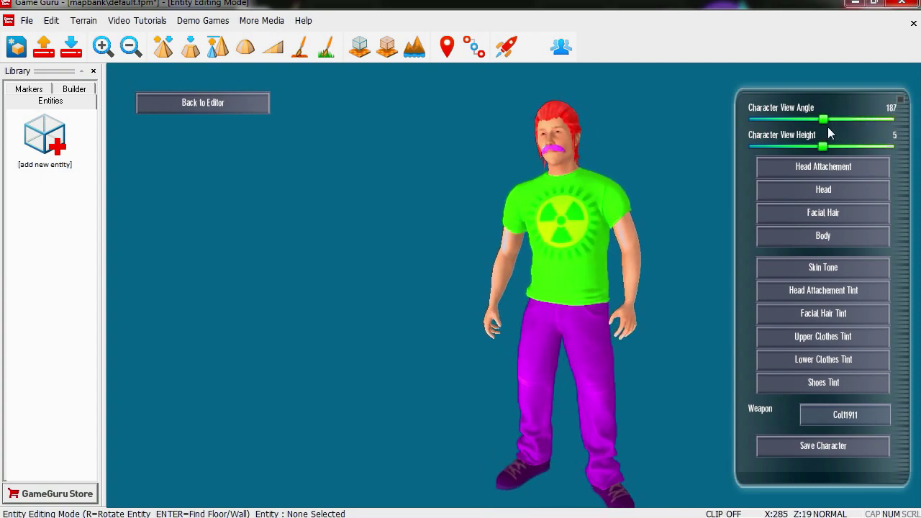
click(856, 413)
click(856, 412)
click(856, 412)
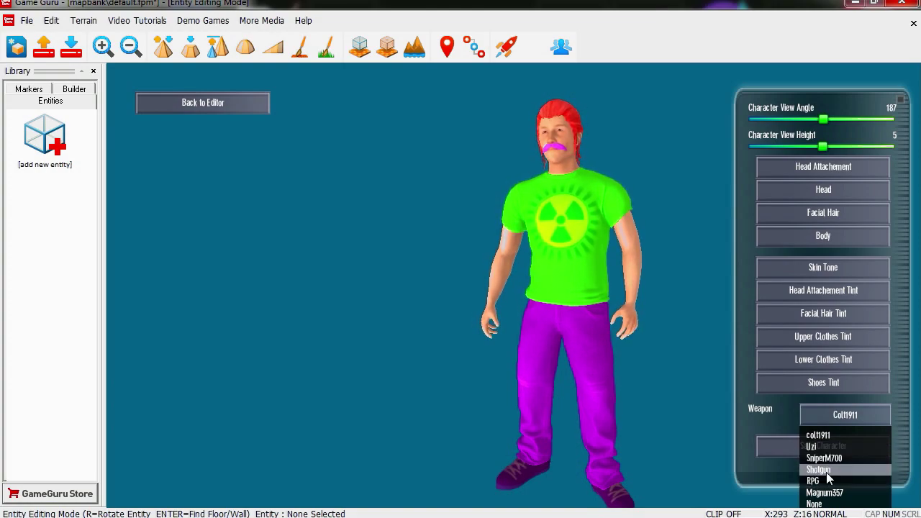
click(831, 436)
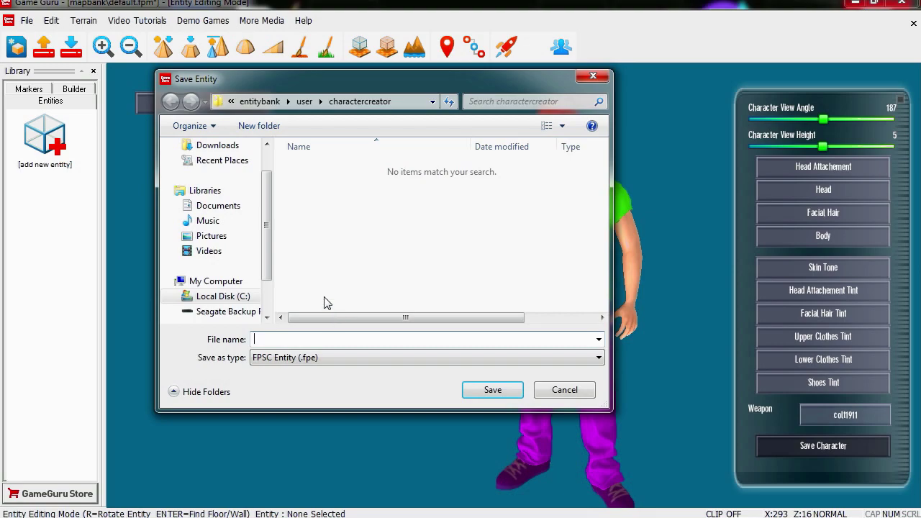
Step: Save the character as "biohazard guy" in the charactercreator folder and return to the level editor
text(hazard guy)
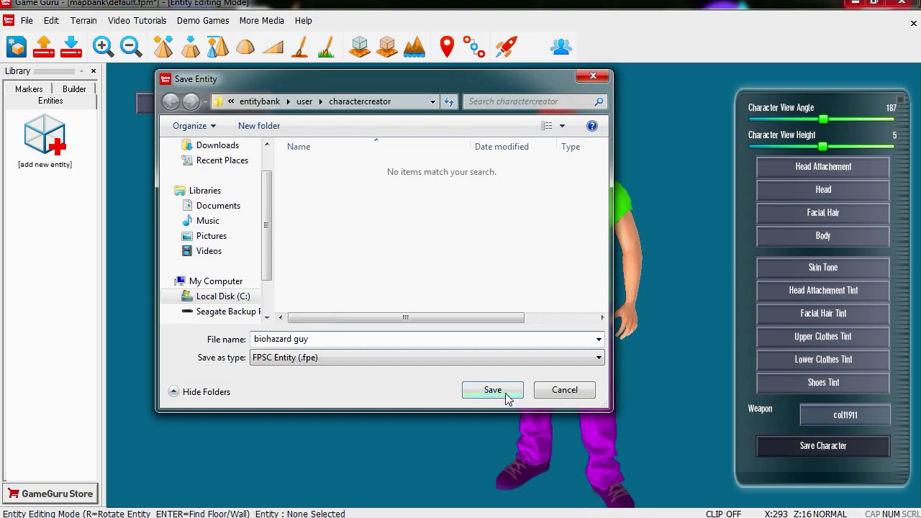
click(507, 399)
click(223, 107)
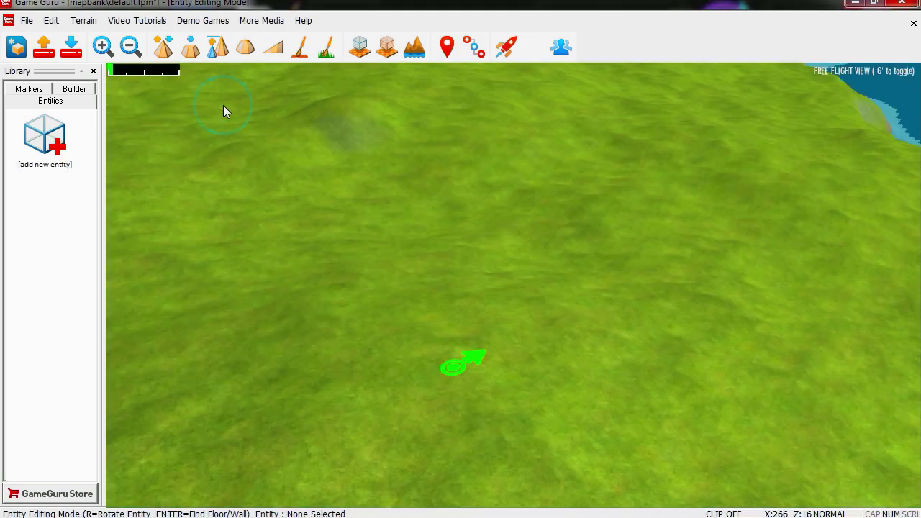
Step: Add the biohazard guy entity from the user charactercreator library and place it on the grass beyond the player start marker
click(64, 155)
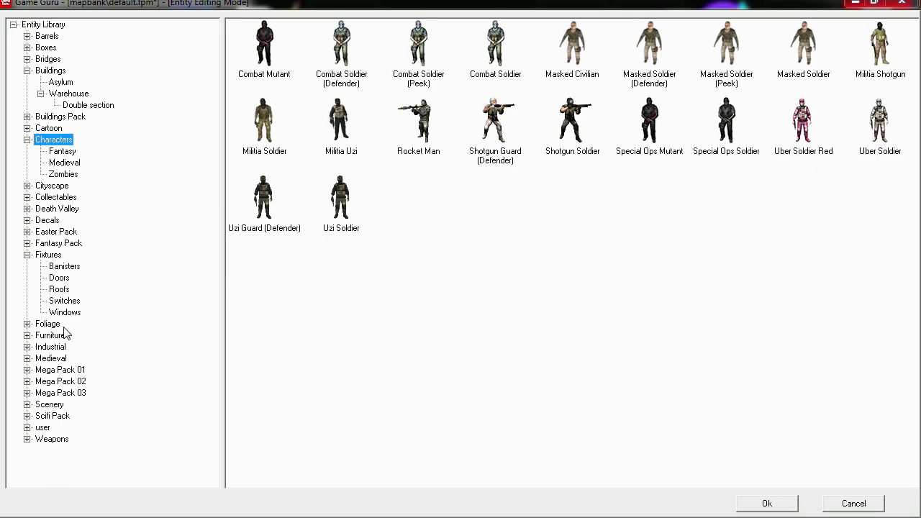
click(27, 428)
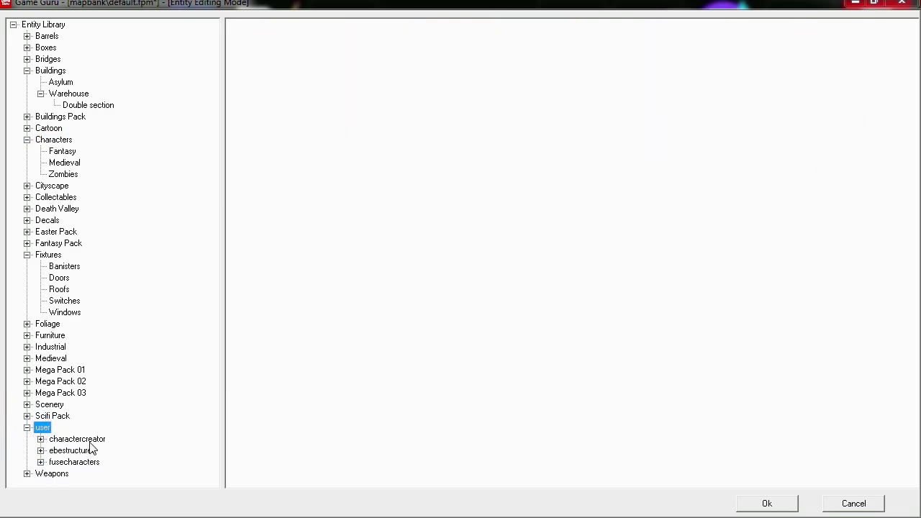
click(91, 441)
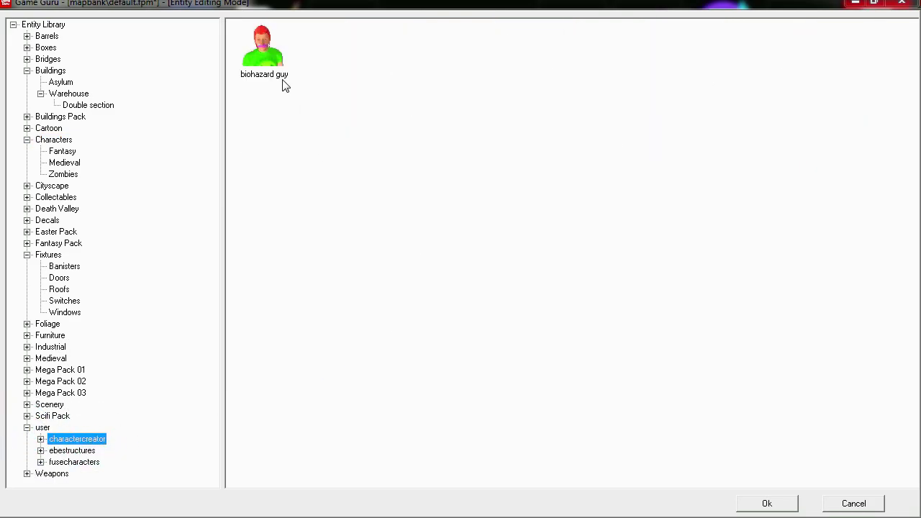
click(272, 53)
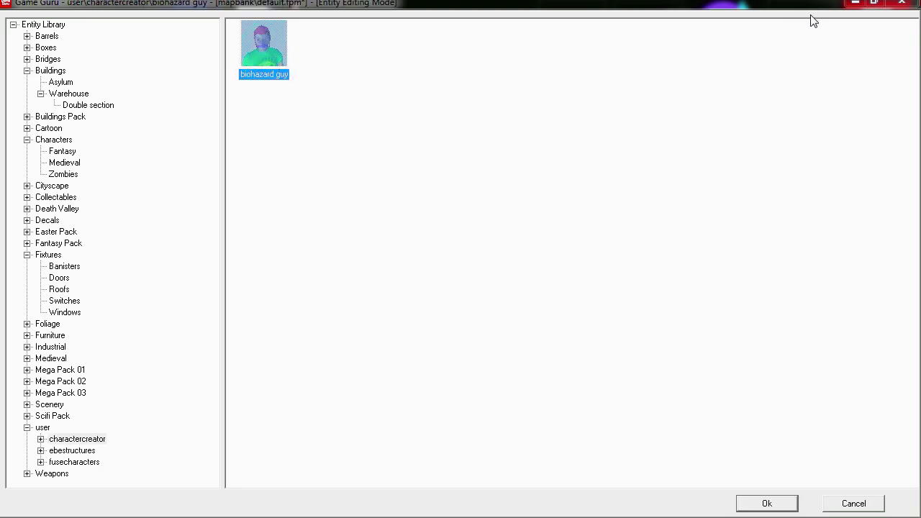
click(767, 503)
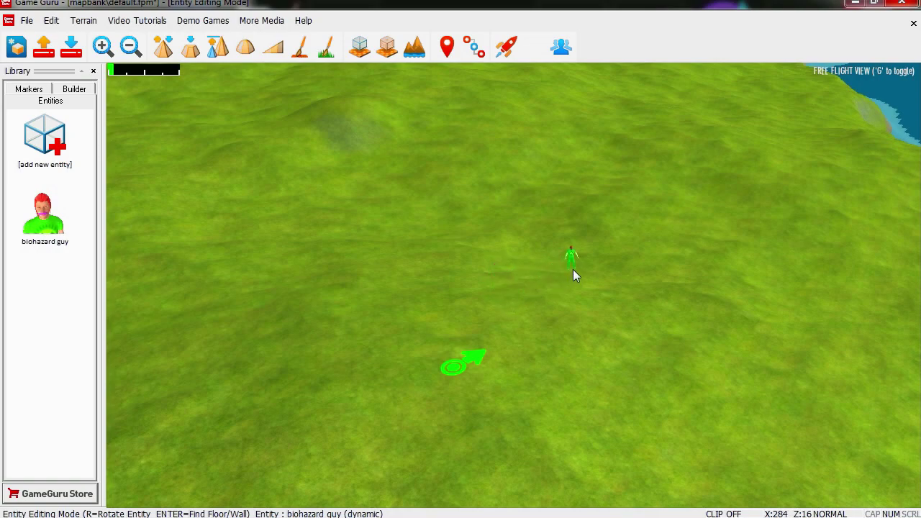
click(574, 272)
Step: Give the player start position the modern\sniperm700 weapon and set its regeneration rate to 1
key(w)
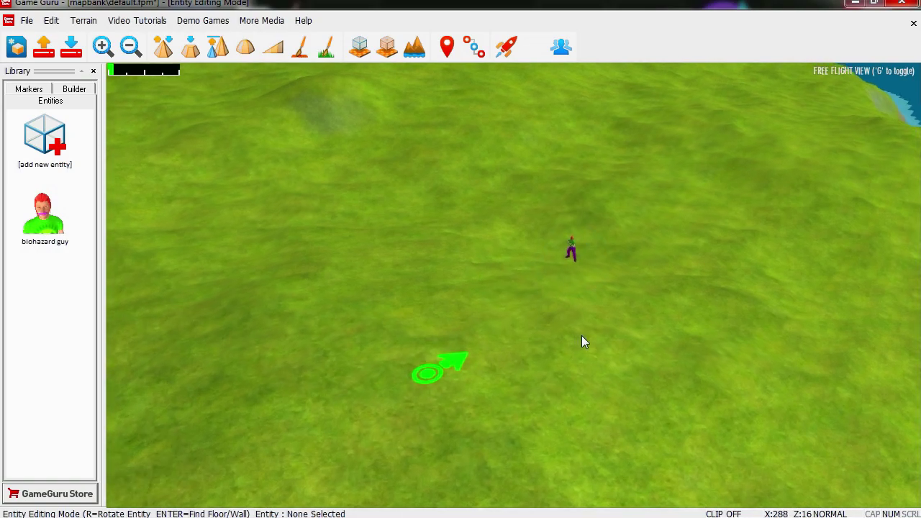
right_drag(586, 319, 603, 268)
key(w)
key(s)
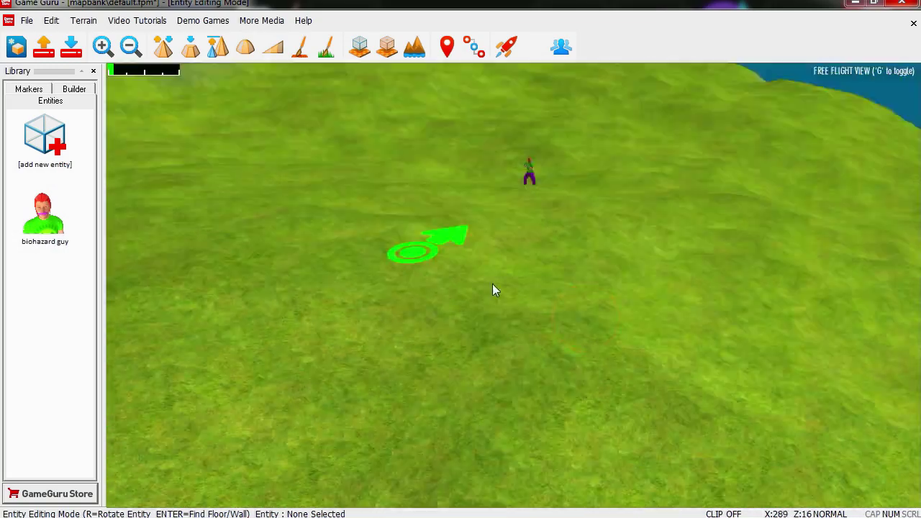
click(418, 251)
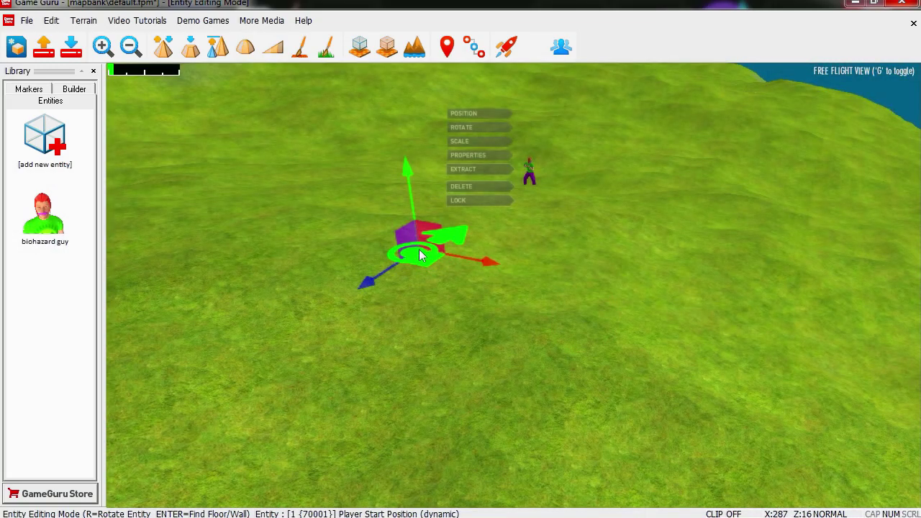
click(478, 155)
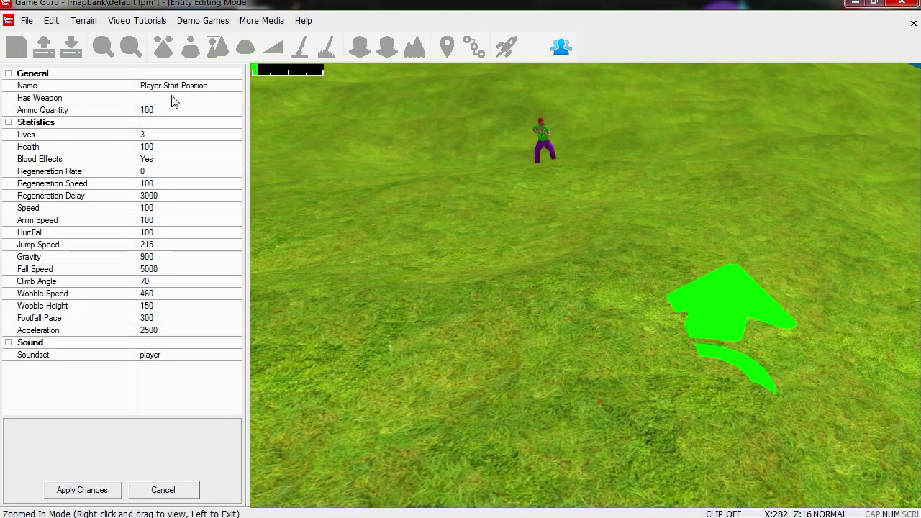
click(167, 100)
click(237, 99)
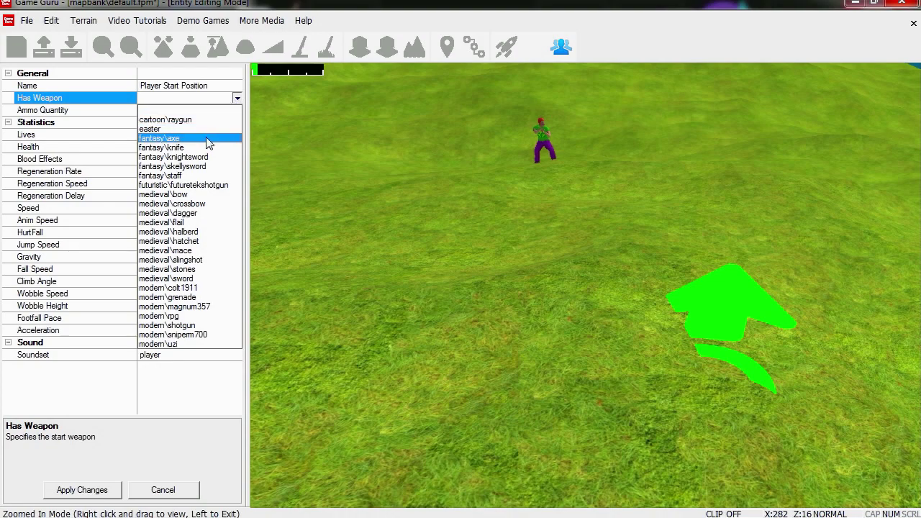
click(203, 336)
click(154, 175)
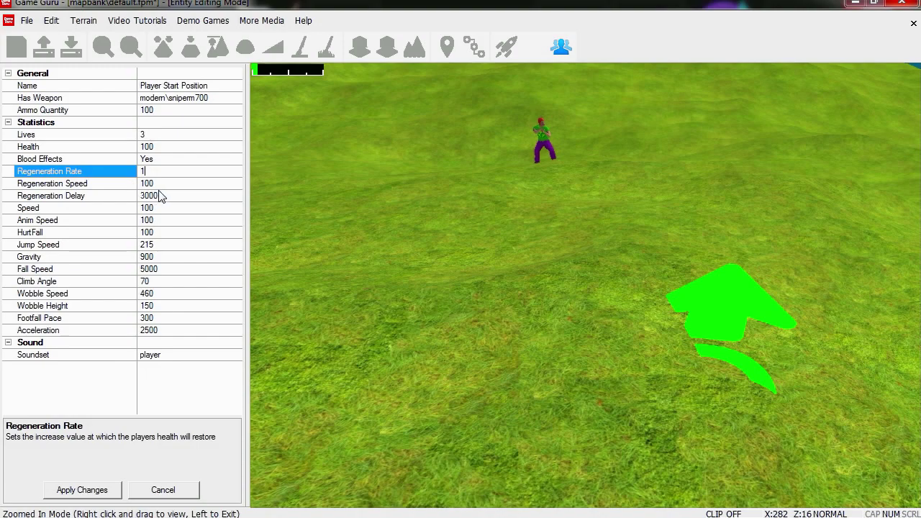
click(172, 185)
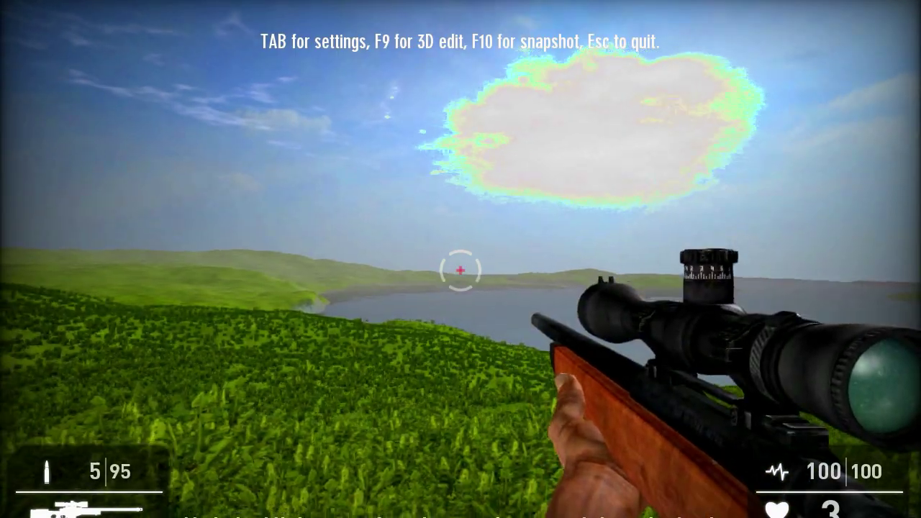
Step: Play-test the level by running across the grass with the sniper rifle and observing the biohazard guy
key(shift+w)
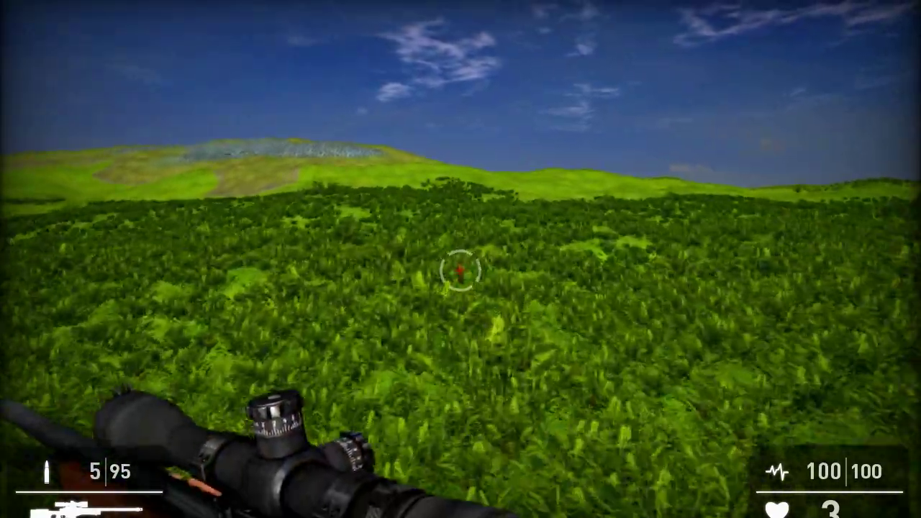
key(w)
key(shift+w)
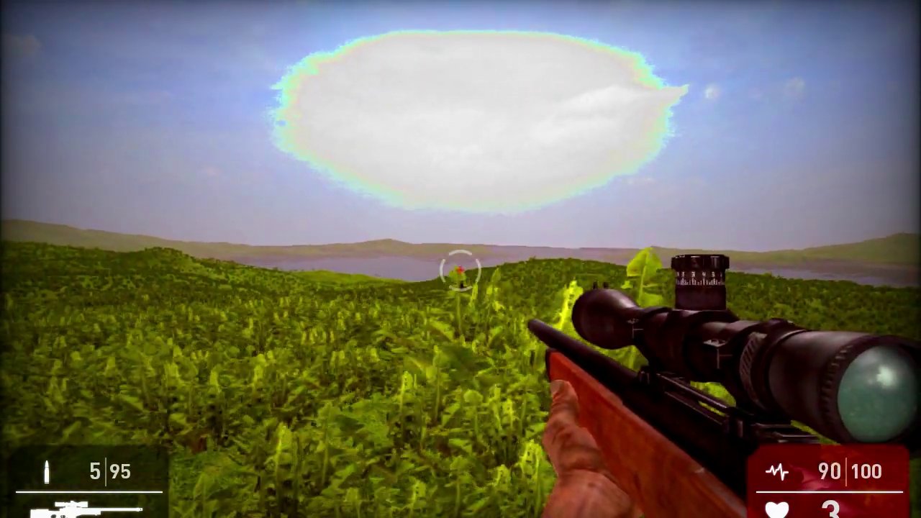
key(d)
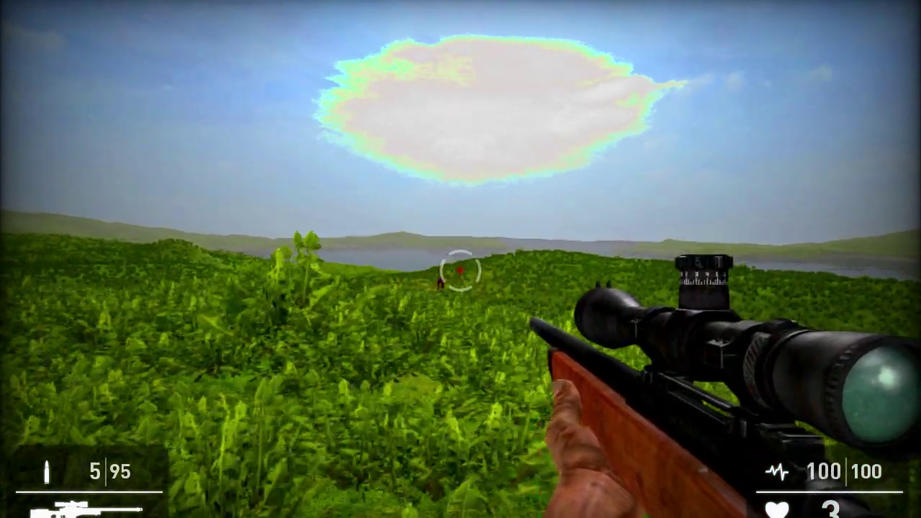
Step: Test combat against the biohazard guy by aiming through the sniper rifle's scope and shooting him from a distance
key(w)
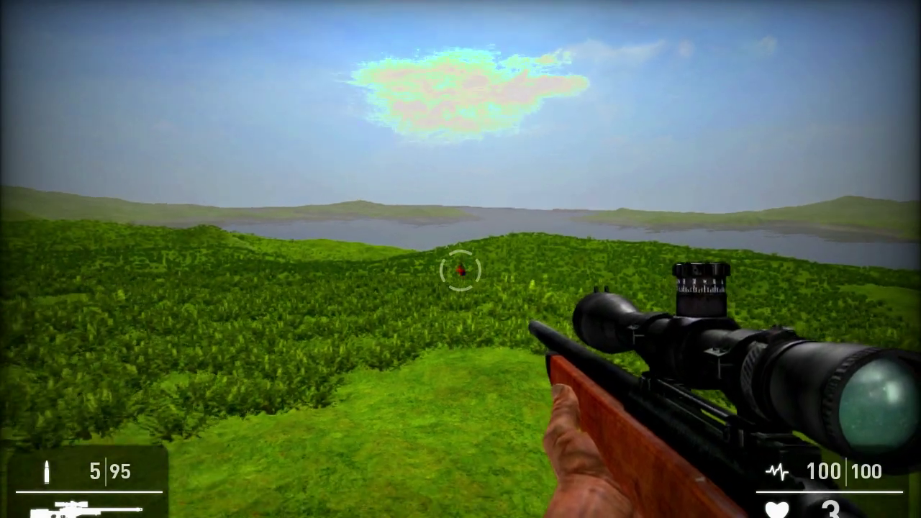
right_click(460, 270)
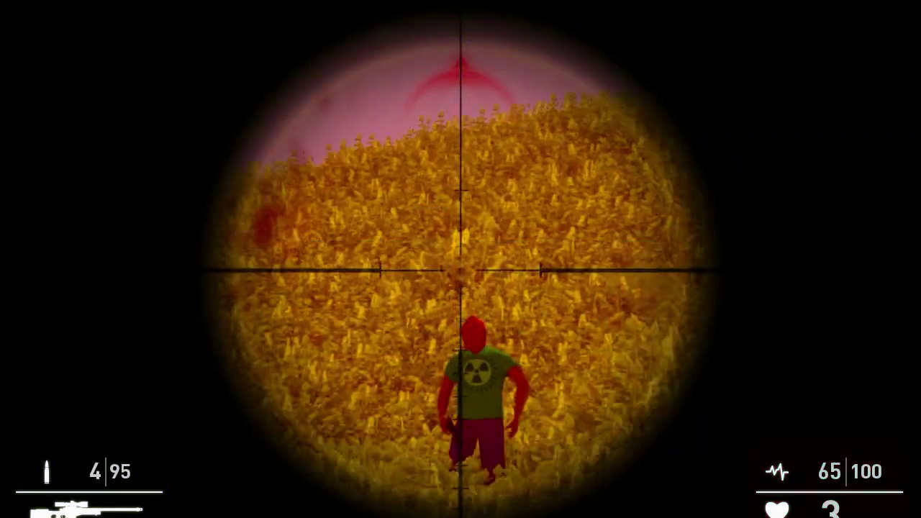
right_click(461, 270)
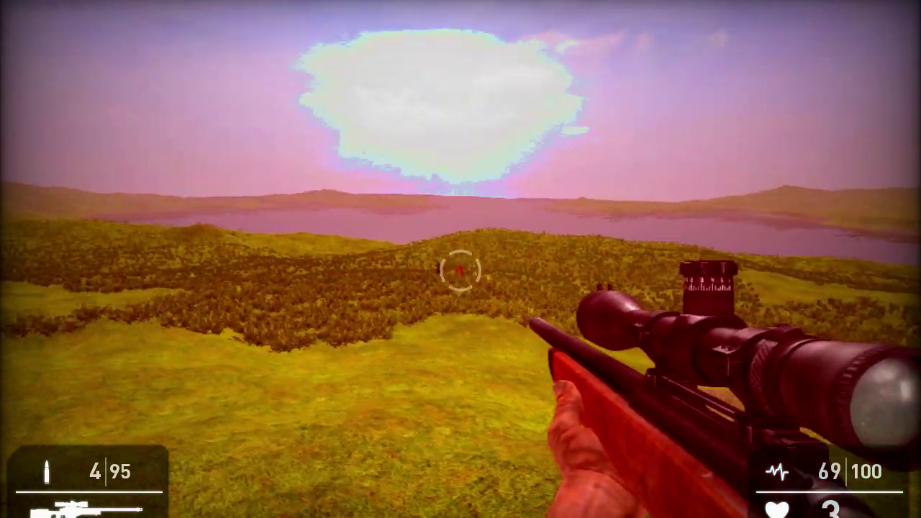
right_click(461, 271)
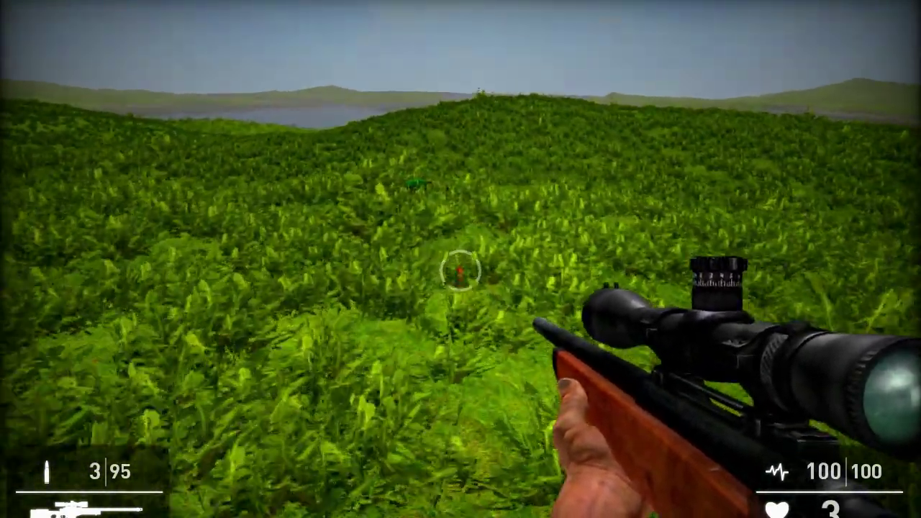
Step: Walk through the grass to the fallen biohazard guy and inspect the body up close
key(w)
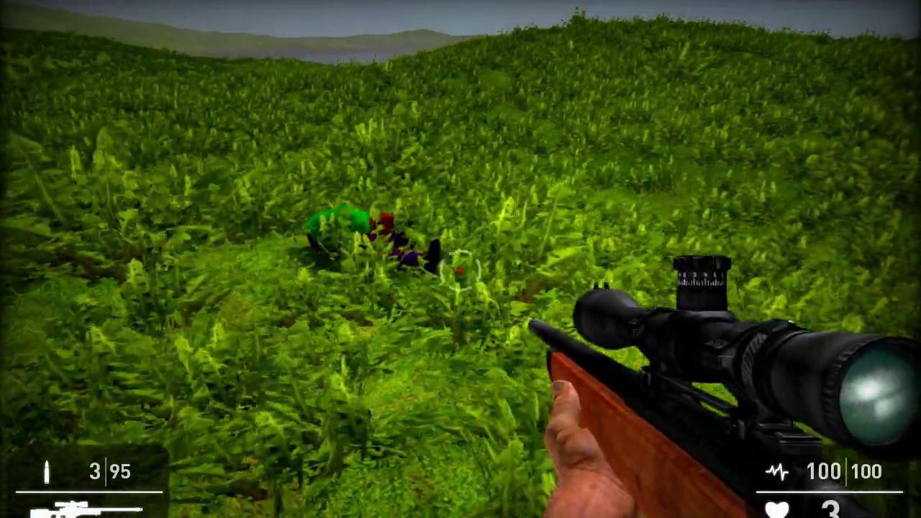
key(w)
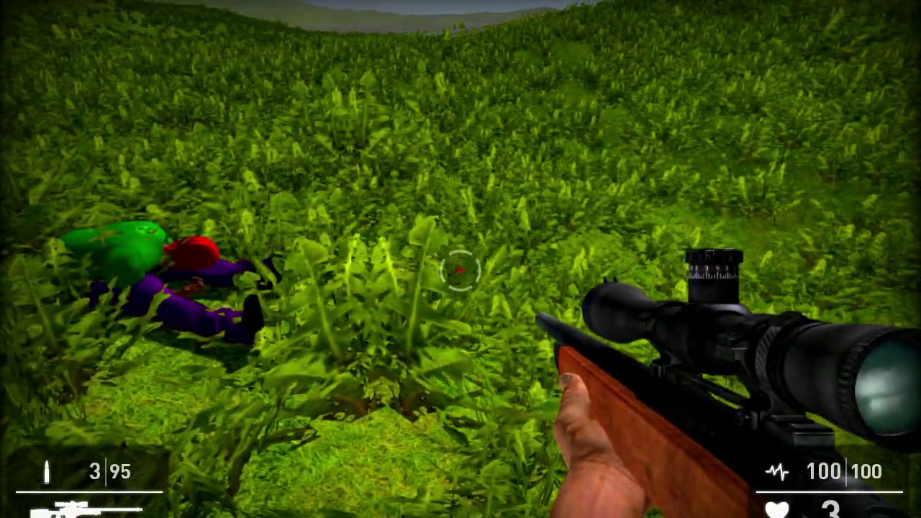
key(s)
key(w)
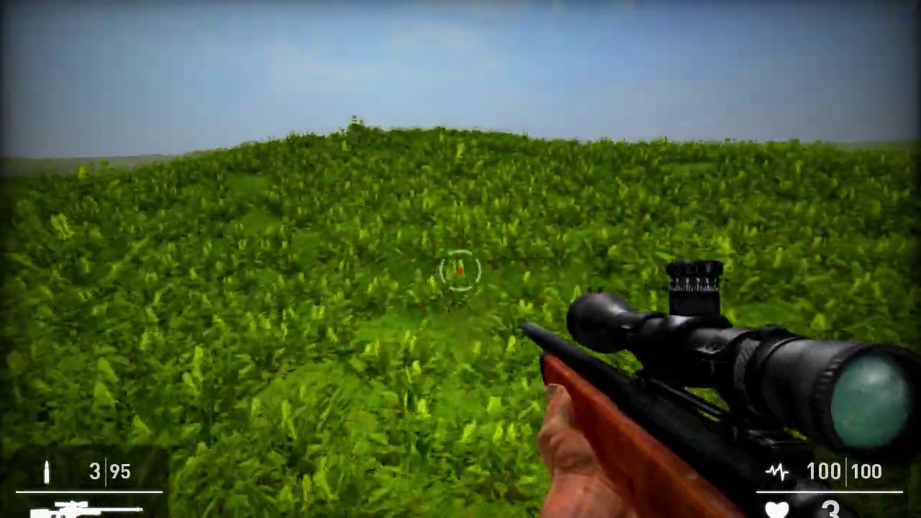
Step: Explore the level's terrain by running over the grassy hill to the lake and along its shoreline
key(shift+w)
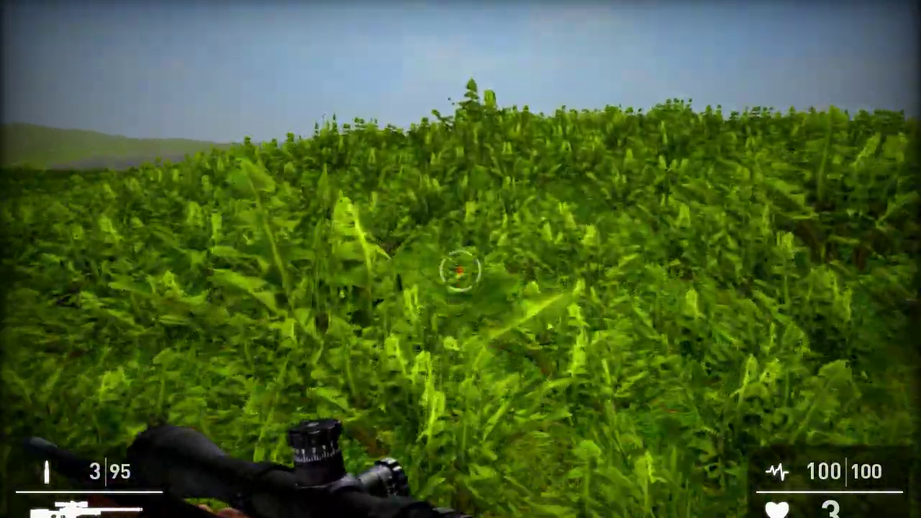
key(shift+w)
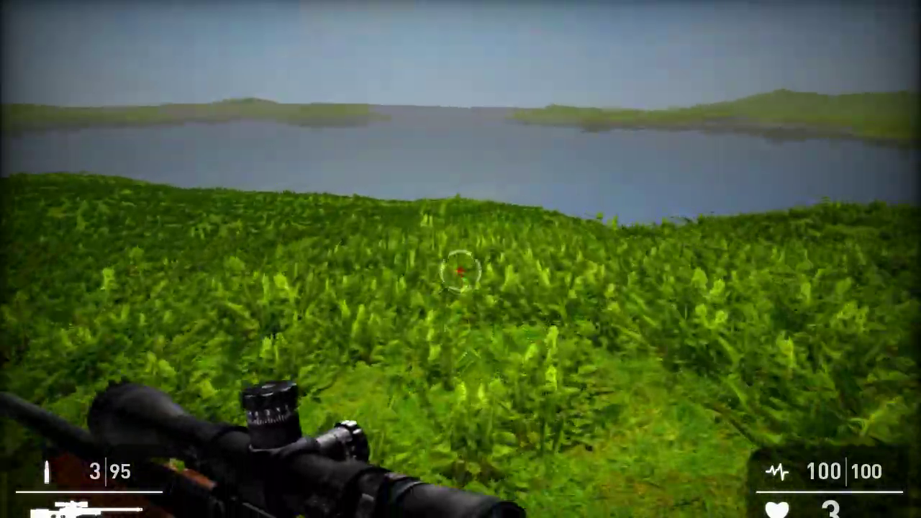
key(shift+w)
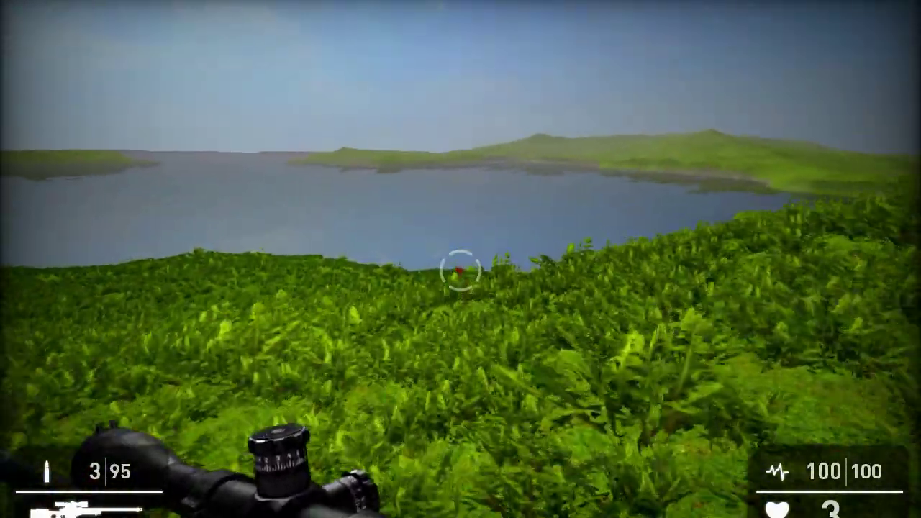
key(w)
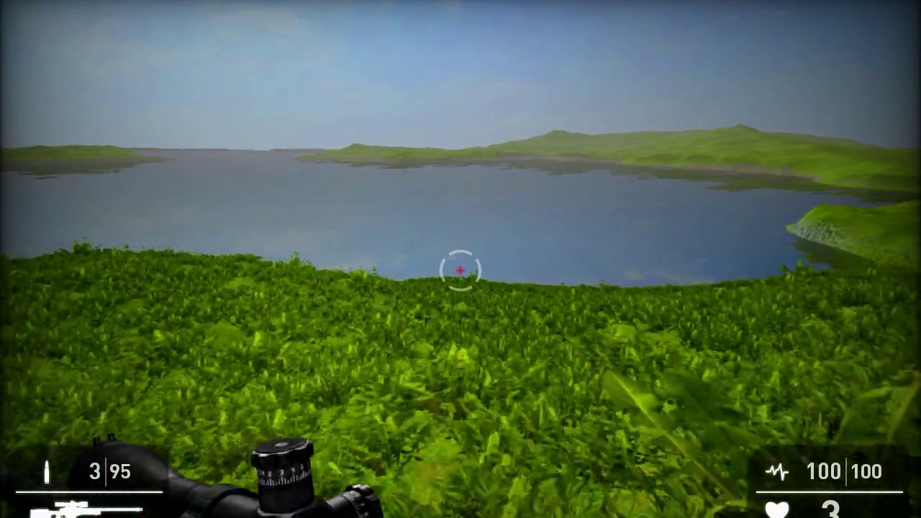
key(w)
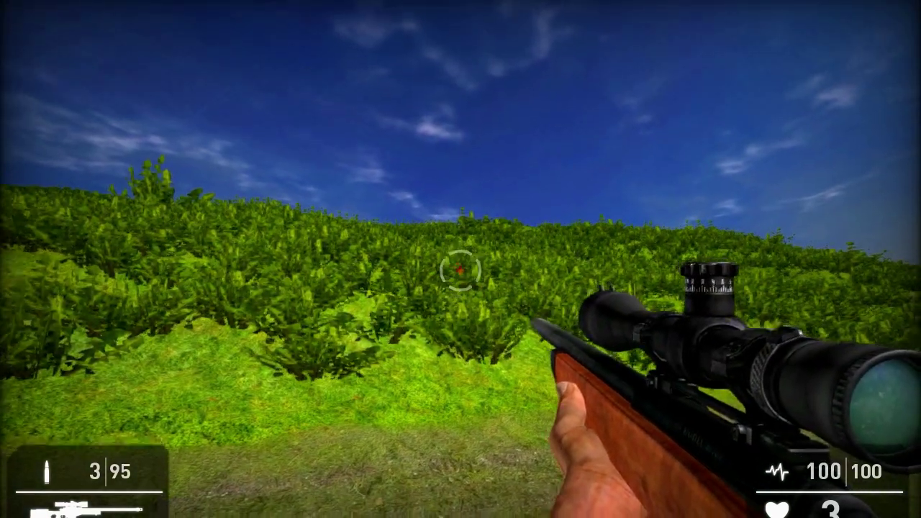
key(w)
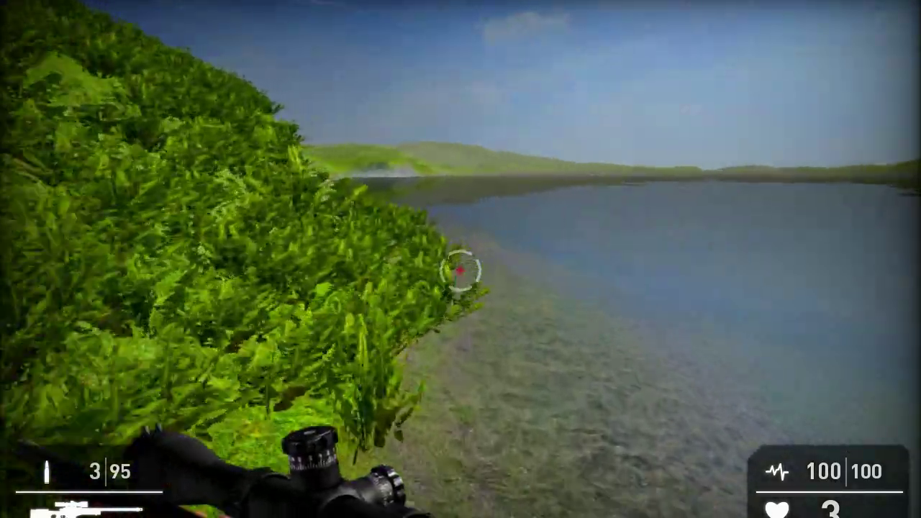
key(w)
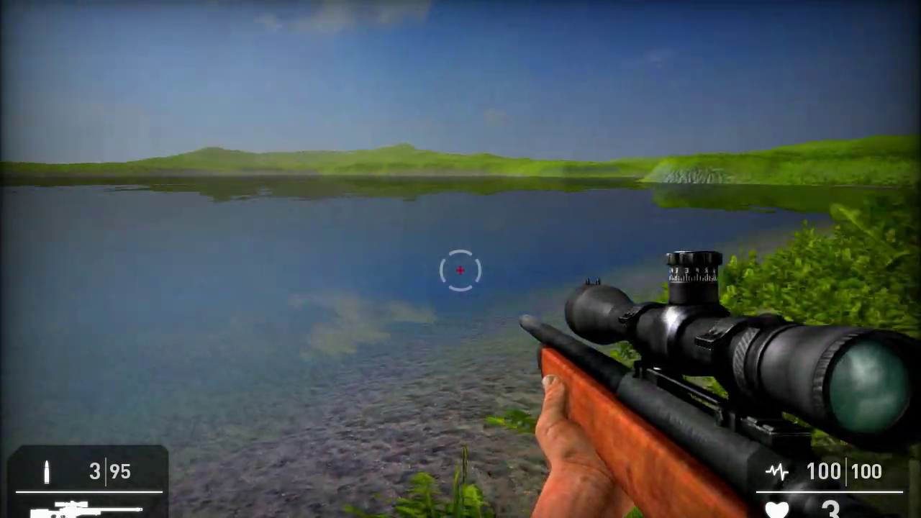
key(w)
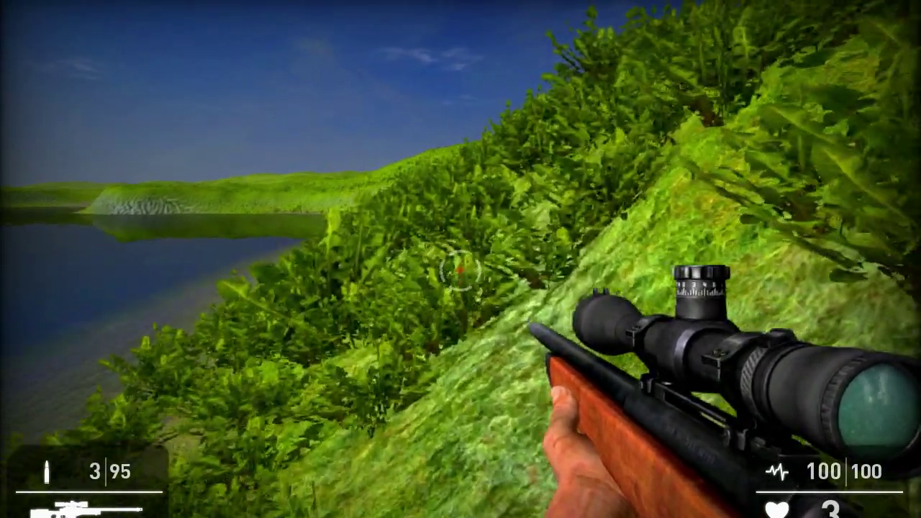